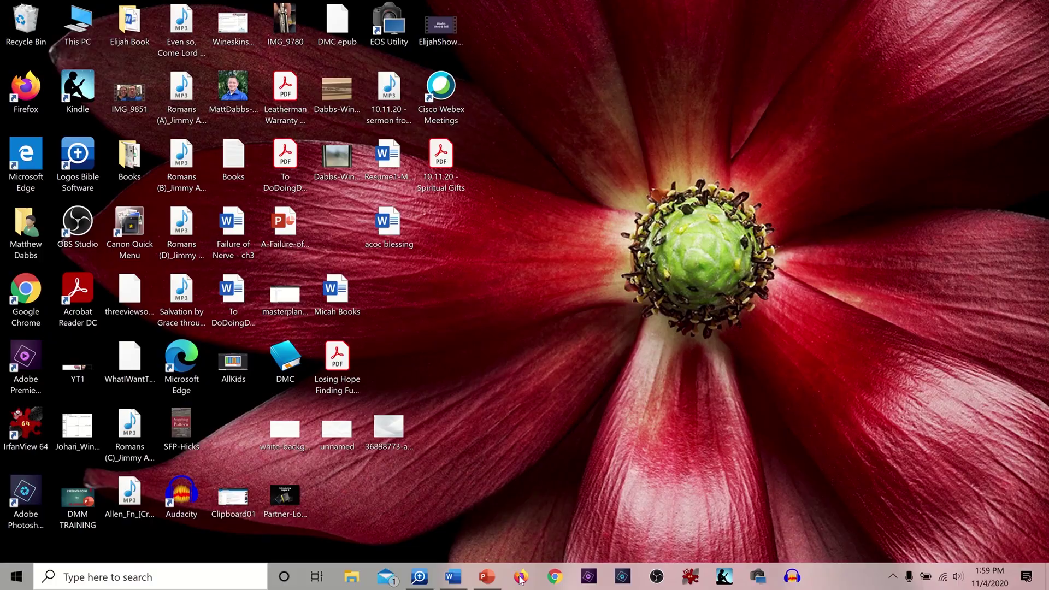
- Search Google in Firefox for 'tyndale unicode font kit'
{"action": "left_click", "coordinate": [521, 578]}
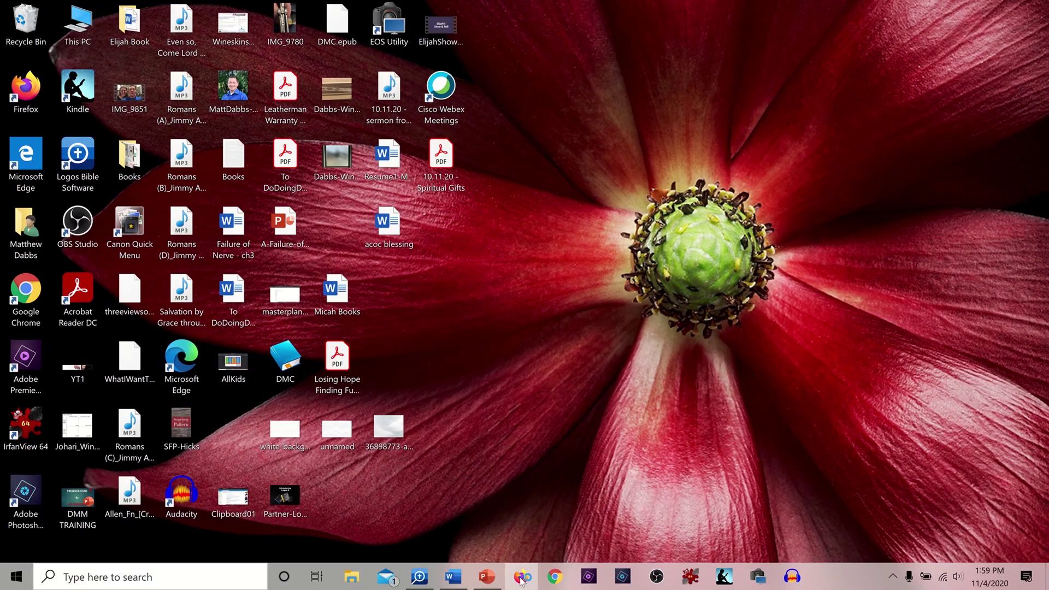
{"action": "type", "text": "go"}
{"action": "key", "text": "Return"}
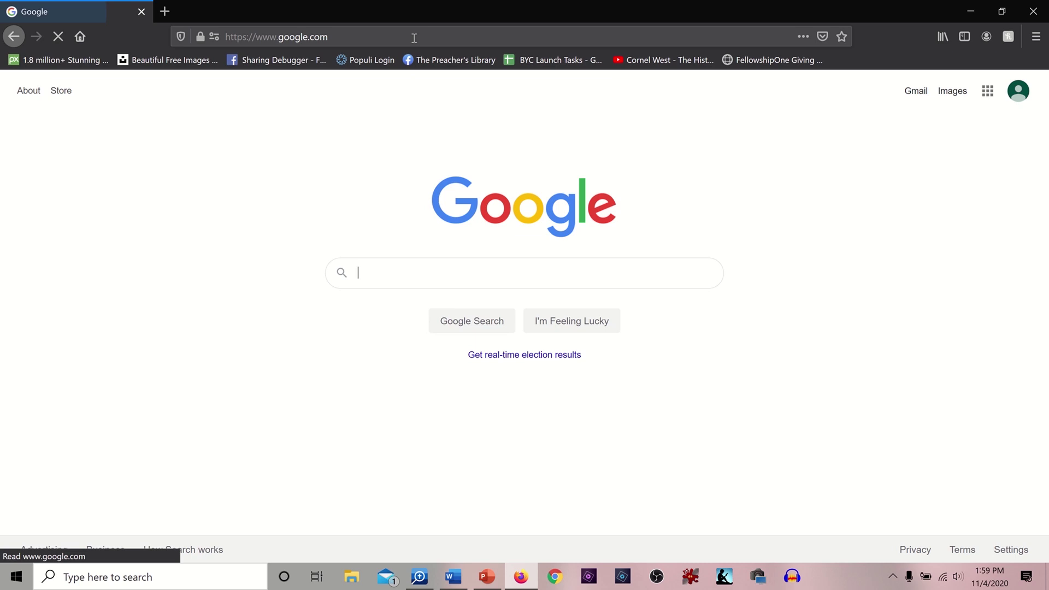
{"action": "type", "text": "tyndal unicode font"}
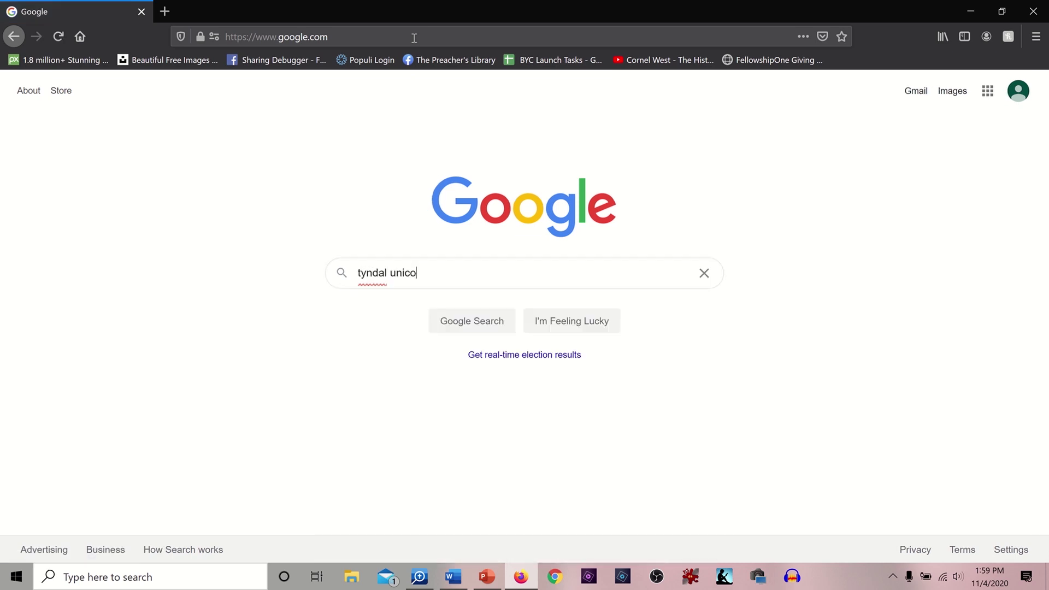
{"action": "key", "text": "Down"}
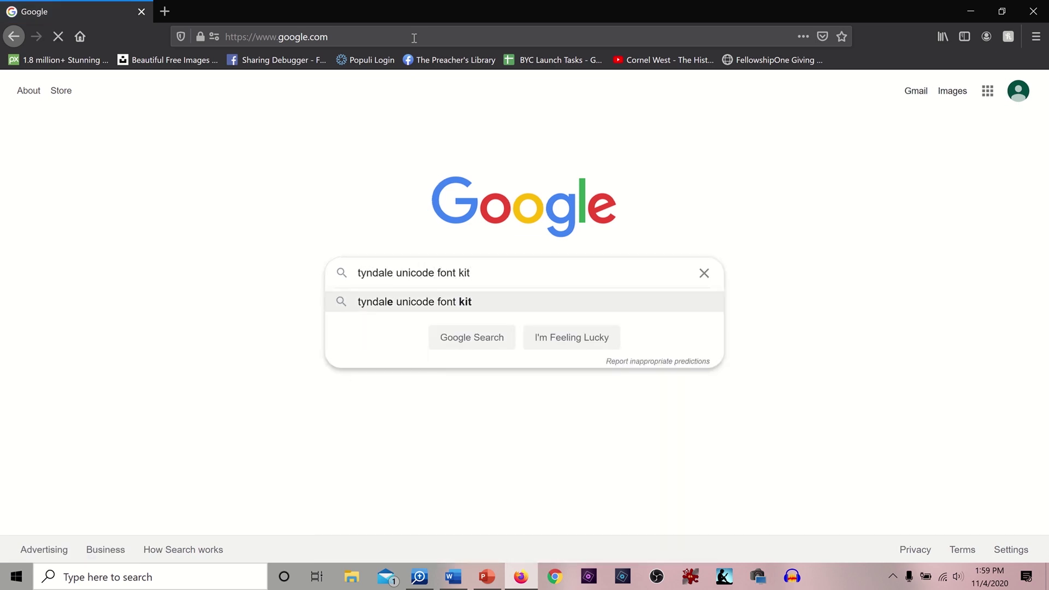
{"action": "key", "text": "Return"}
- Download the Tyndale Unicode Font Kit for PC and launch its setup program from the zip
{"action": "left_click", "coordinate": [292, 218]}
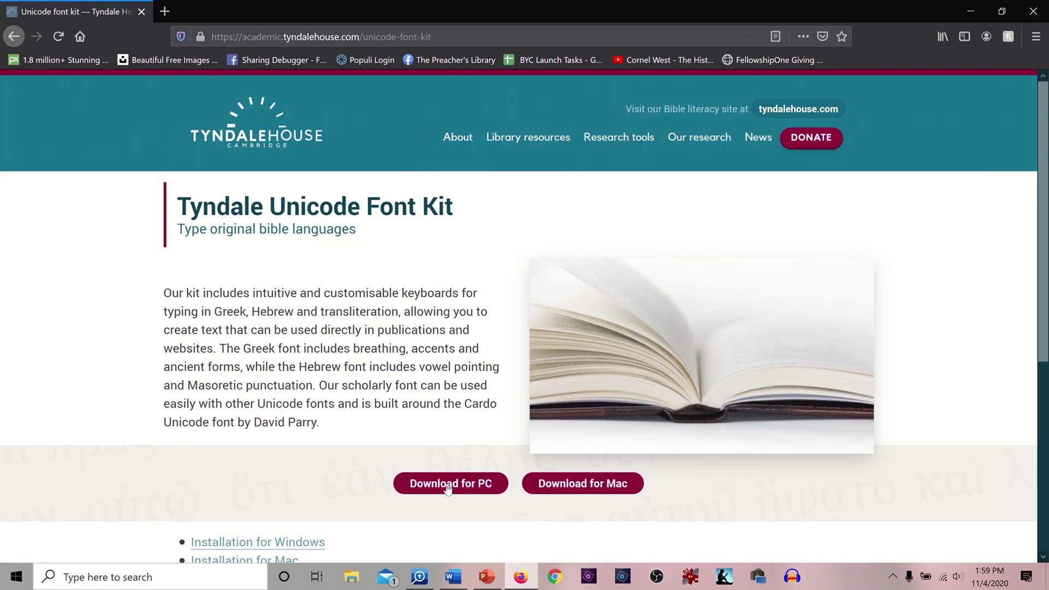
{"action": "left_click", "coordinate": [447, 485]}
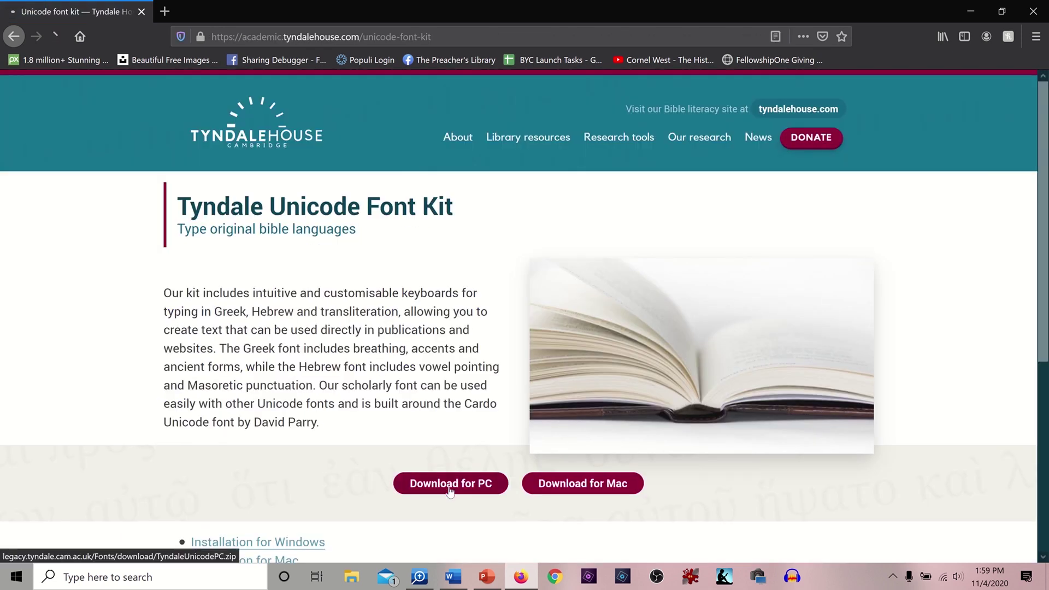
{"action": "left_click", "coordinate": [550, 341]}
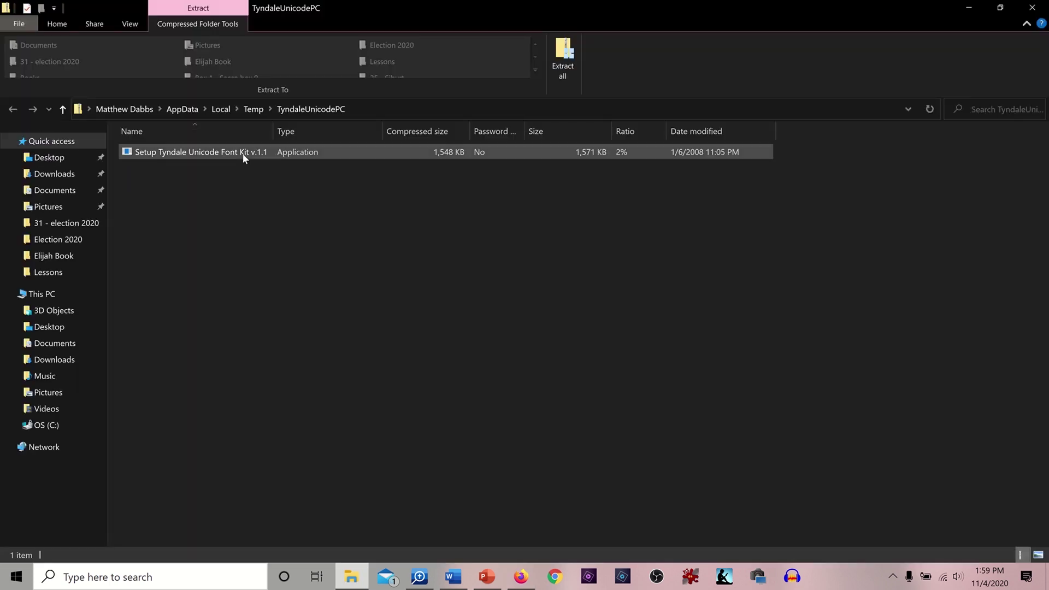
{"action": "left_click", "coordinate": [238, 153]}
{"action": "double_click", "coordinate": [238, 153]}
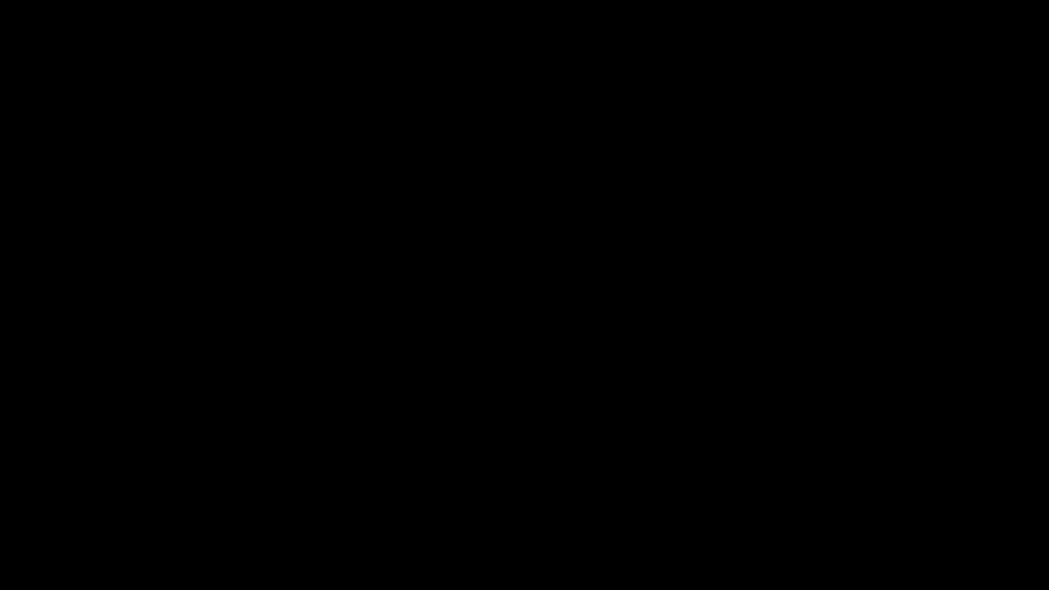
{"action": "left_click", "coordinate": [481, 376]}
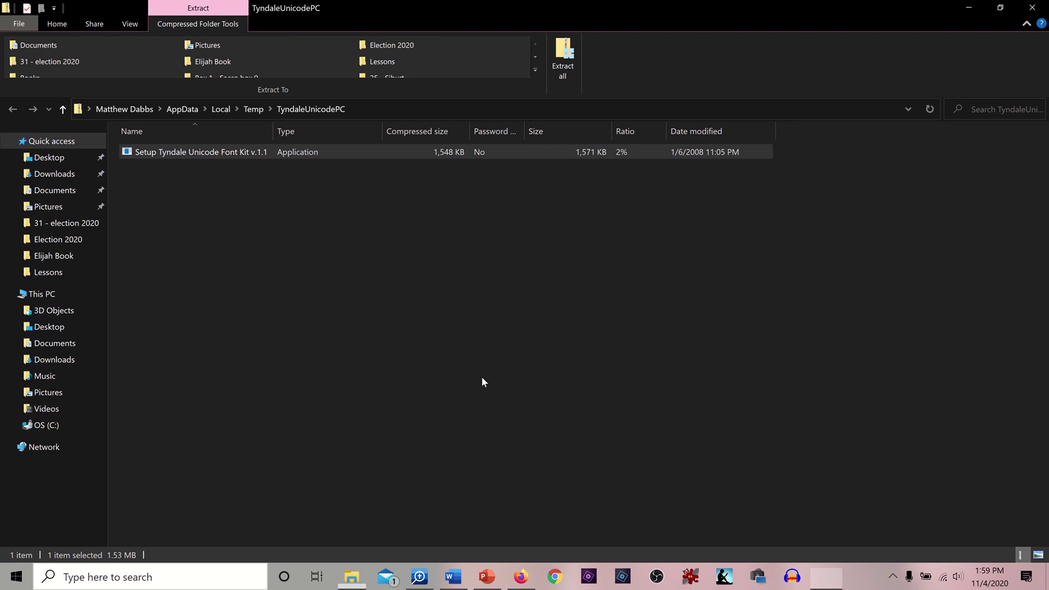
- Accept the license and install the font kit with the default location and start menu folder
{"action": "left_click", "coordinate": [603, 398]}
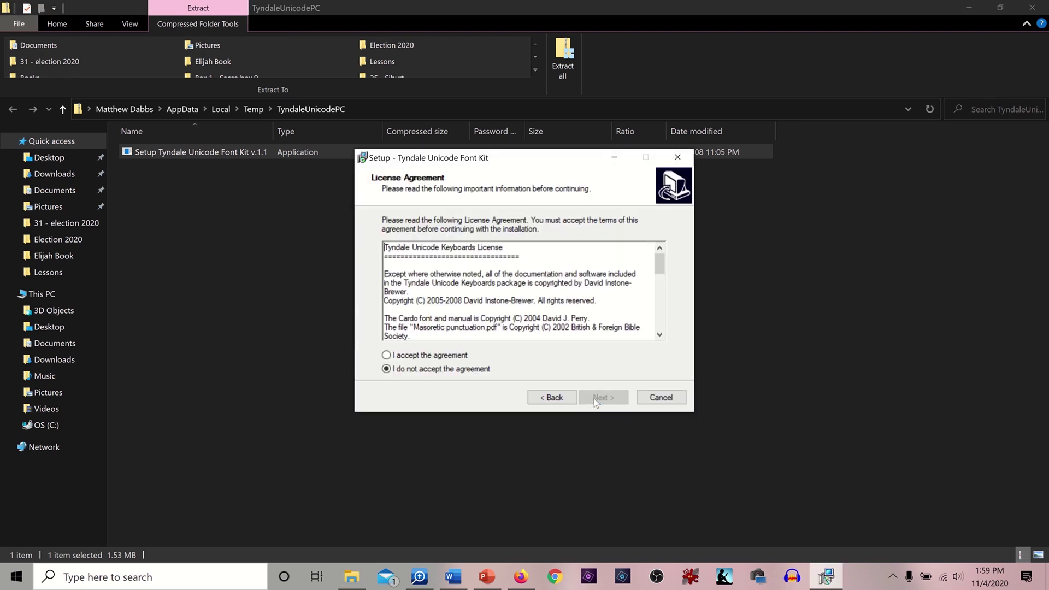
{"action": "left_click", "coordinate": [432, 355]}
{"action": "left_click", "coordinate": [590, 399]}
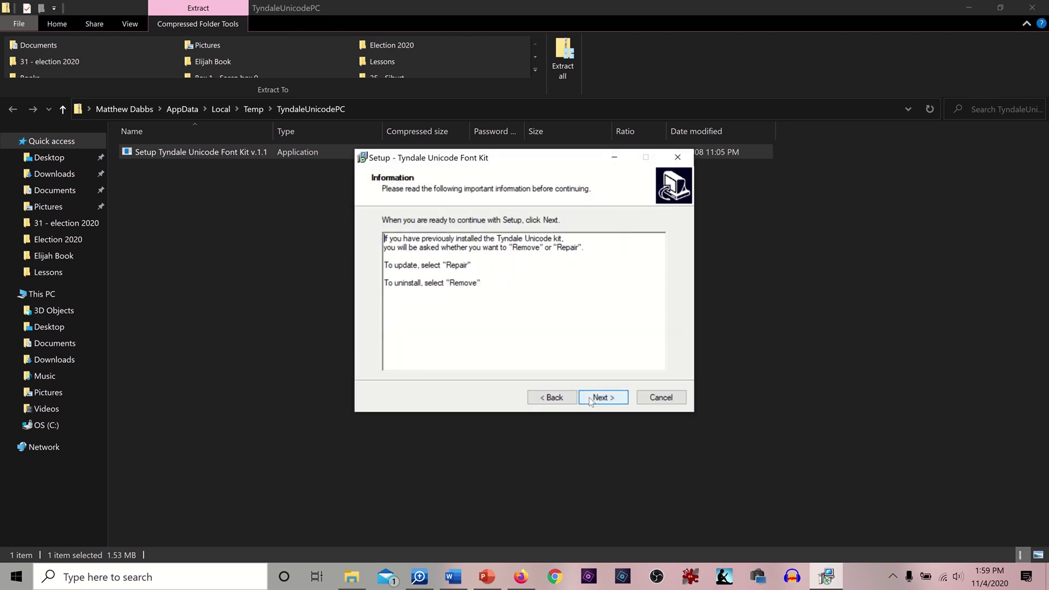
{"action": "left_click", "coordinate": [590, 399]}
{"action": "left_click", "coordinate": [590, 399]}
{"action": "left_click", "coordinate": [591, 399]}
{"action": "left_click", "coordinate": [590, 399]}
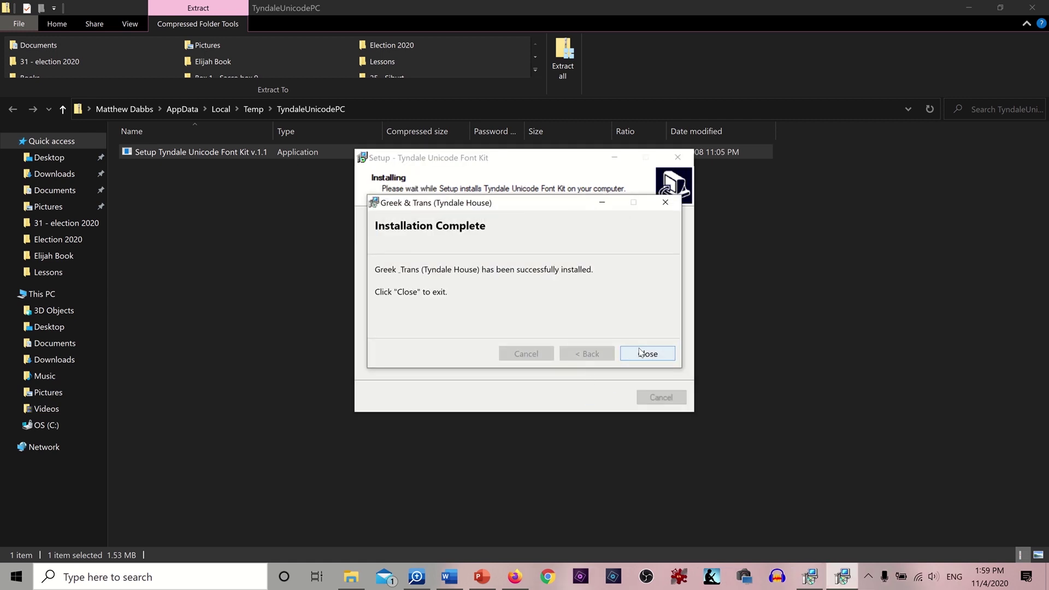
- Dismiss the Greek and Hebrew keyboard installation confirmations and finish the setup wizard
{"action": "left_click", "coordinate": [641, 353]}
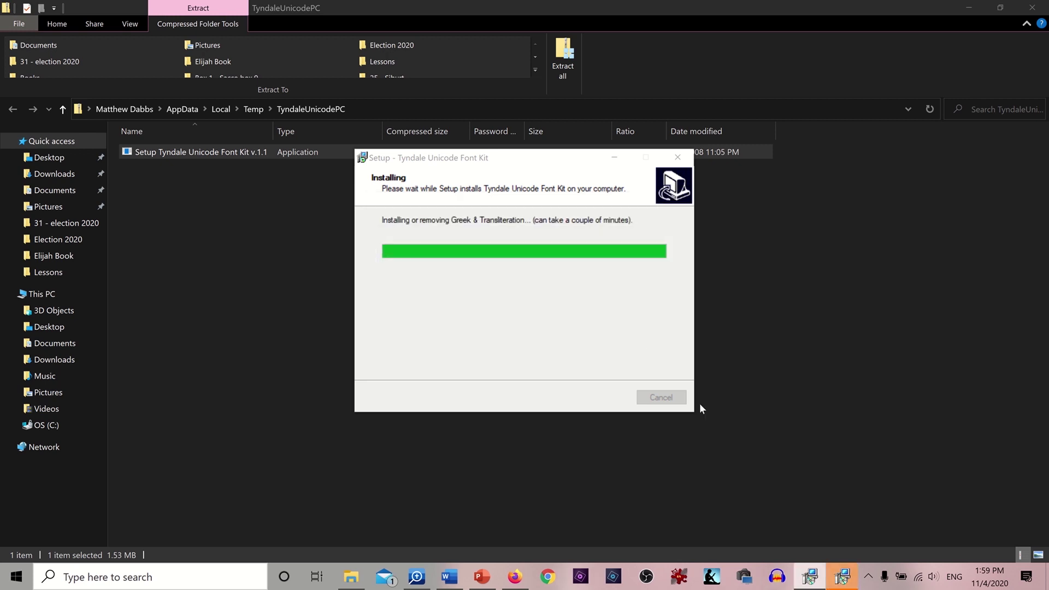
{"action": "left_click", "coordinate": [842, 576]}
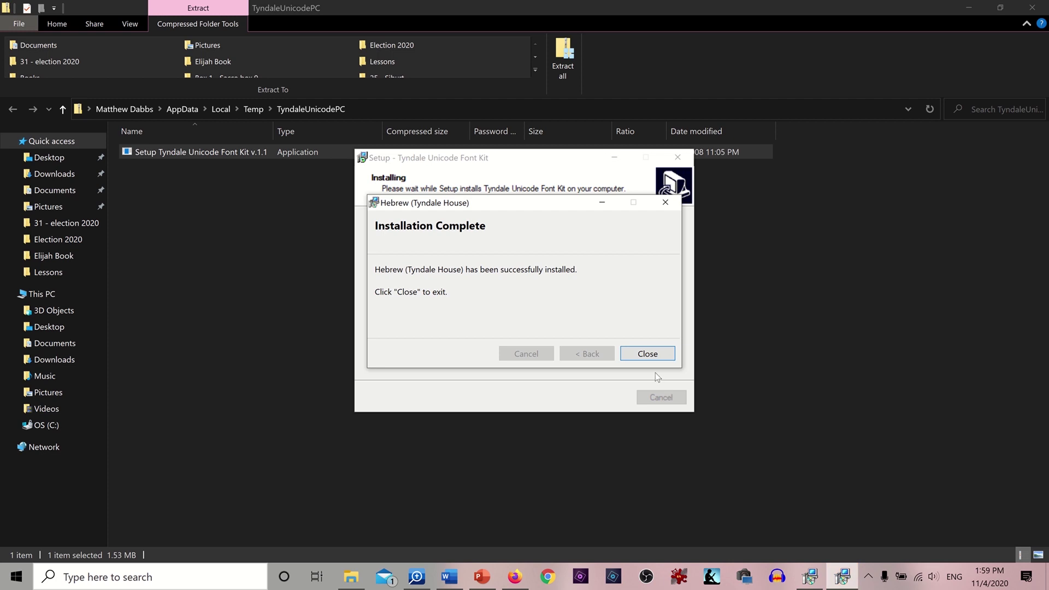
{"action": "left_click", "coordinate": [652, 354]}
{"action": "left_click", "coordinate": [613, 398]}
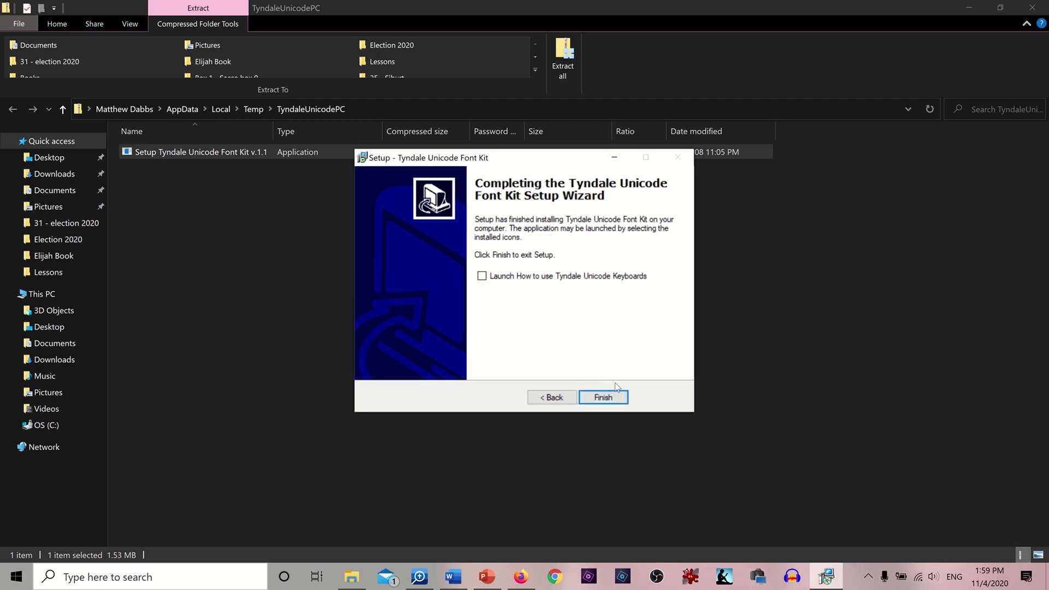
{"action": "left_click", "coordinate": [616, 398]}
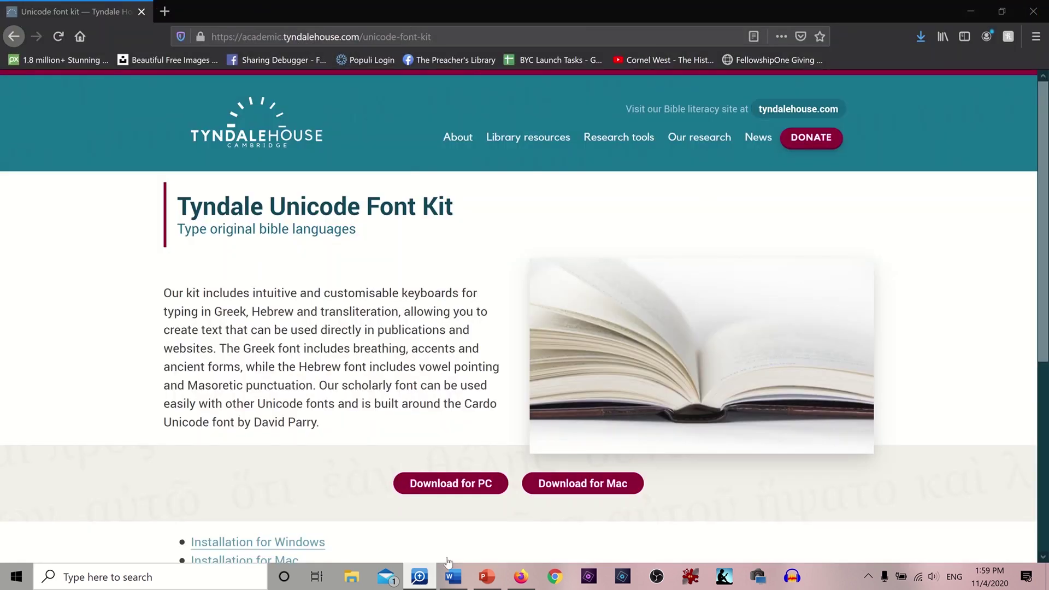
- Start a new Bible Word Study from Guides, replacing the Hebrew entry with 'word'
{"action": "left_click", "coordinate": [418, 578]}
{"action": "left_click", "coordinate": [158, 34]}
{"action": "left_click", "coordinate": [361, 32]}
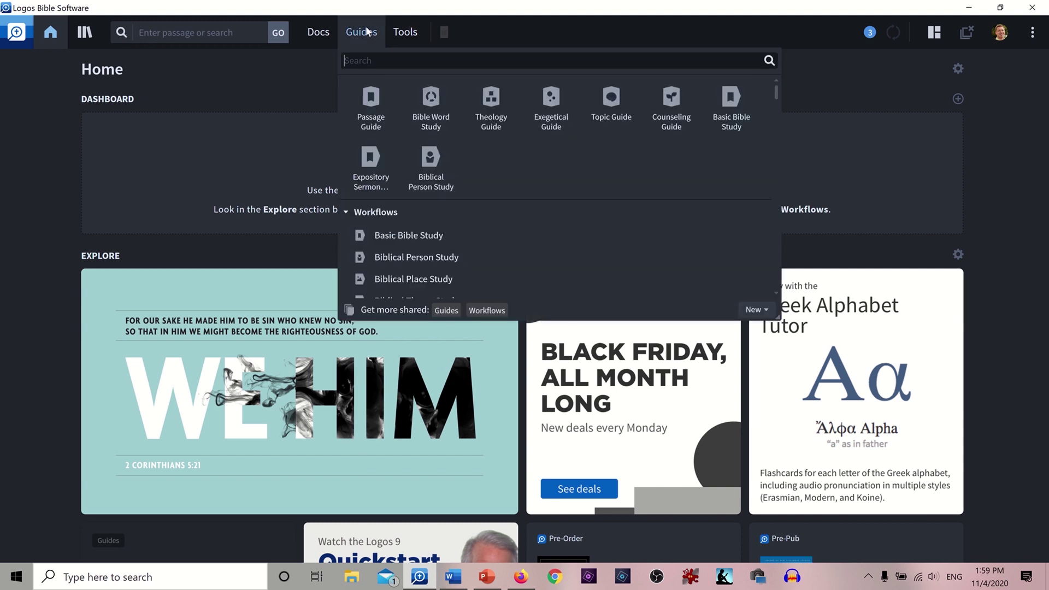
{"action": "left_click", "coordinate": [433, 105]}
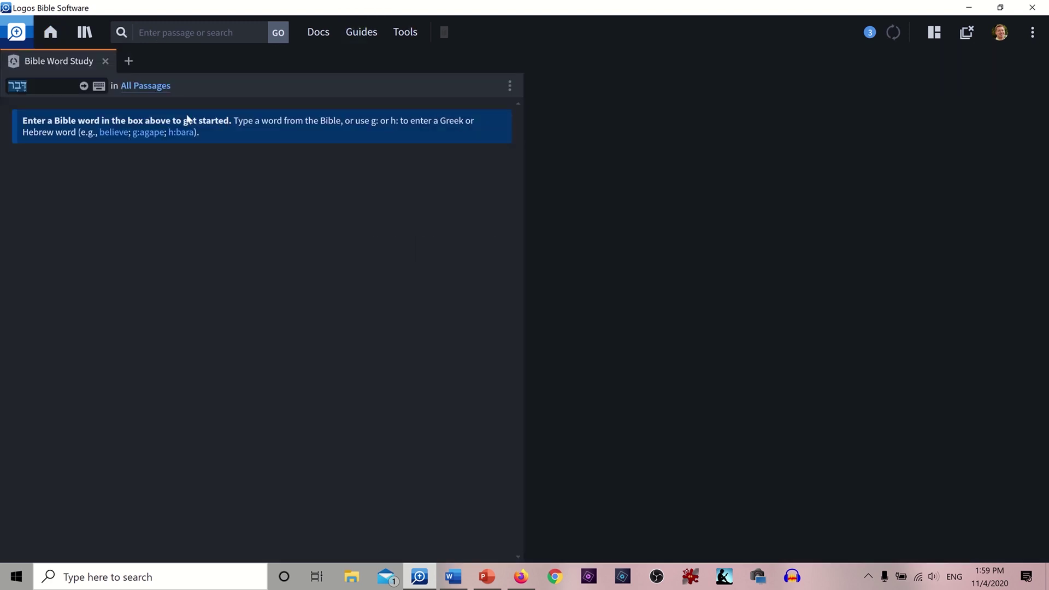
{"action": "key", "text": "BackSpace"}
{"action": "key", "text": "BackSpace"}
{"action": "key", "text": "BackSpace"}
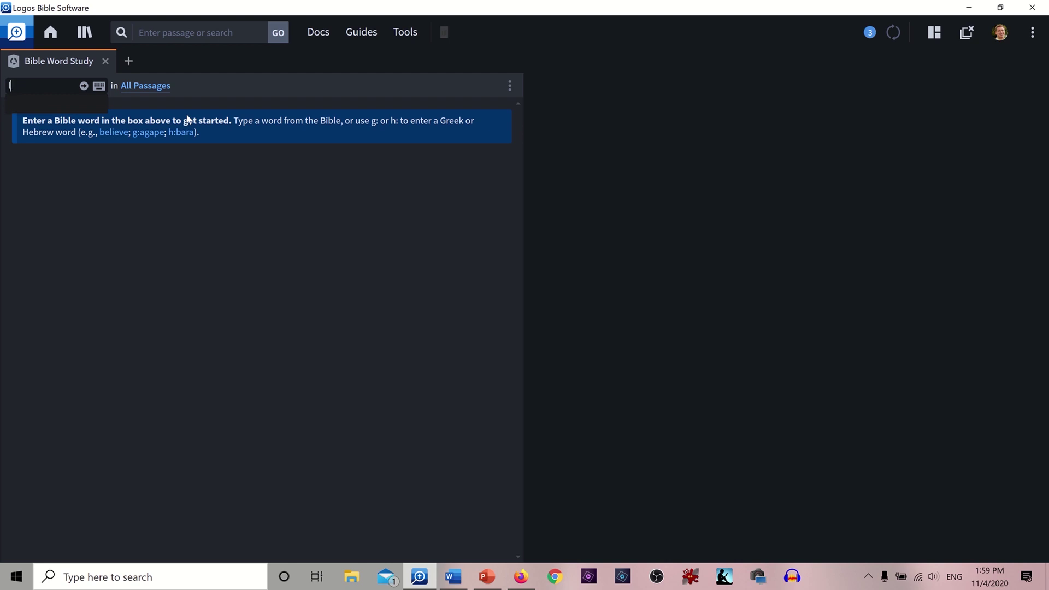
{"action": "type", "text": "word"}
{"action": "key", "text": "Return"}
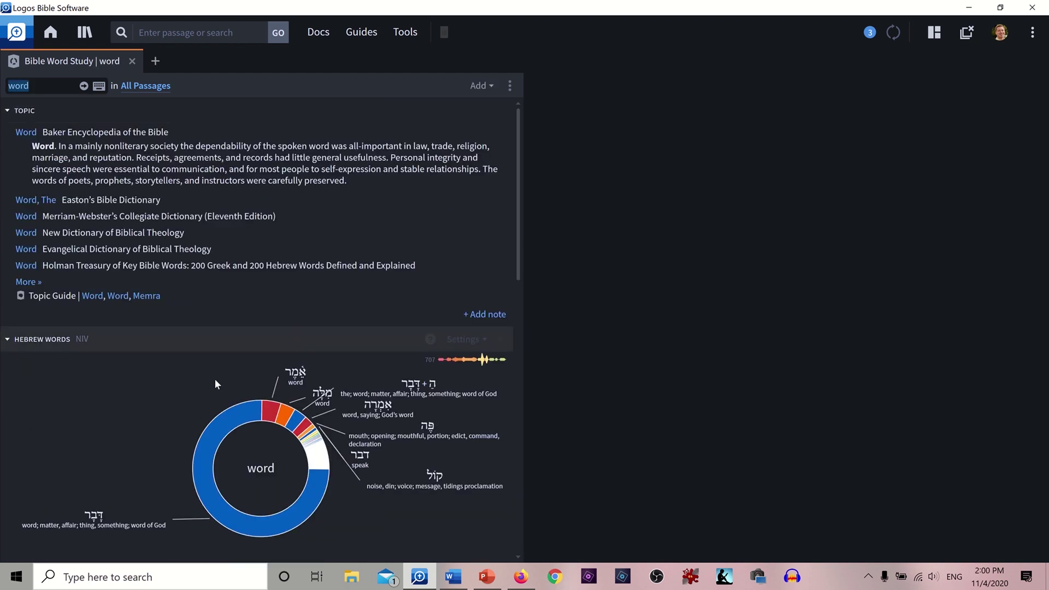
- List the verses where 'word' translates λόγος in the Greek Words chart
{"action": "scroll", "coordinate": [218, 391], "scroll_direction": "down", "scroll_amount": 1}
{"action": "scroll", "coordinate": [223, 391], "scroll_direction": "down", "scroll_amount": 2}
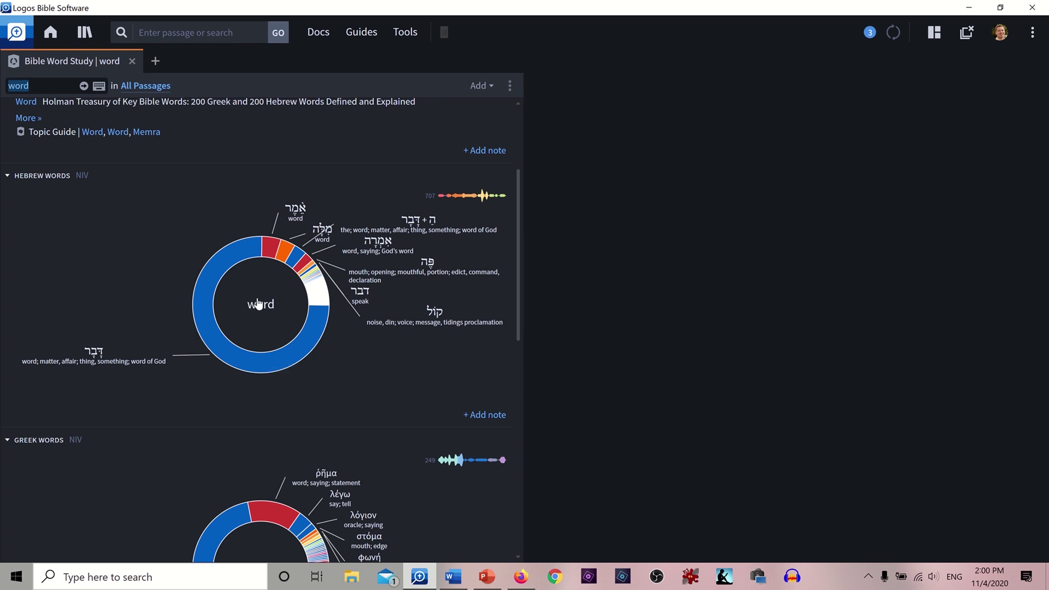
{"action": "scroll", "coordinate": [234, 313], "scroll_direction": "down", "scroll_amount": 2}
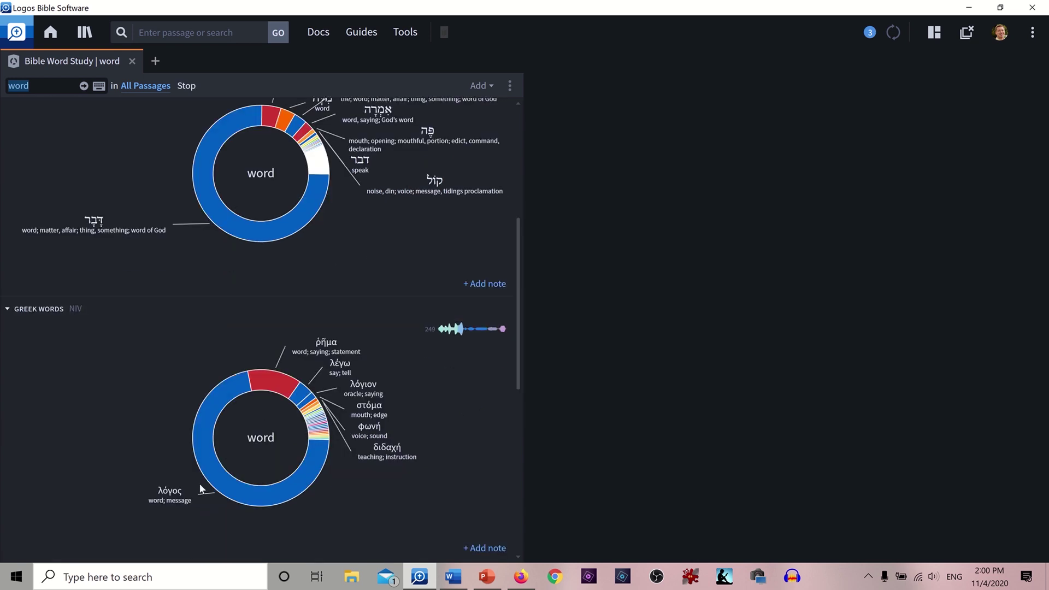
{"action": "scroll", "coordinate": [275, 450], "scroll_direction": "up", "scroll_amount": 1}
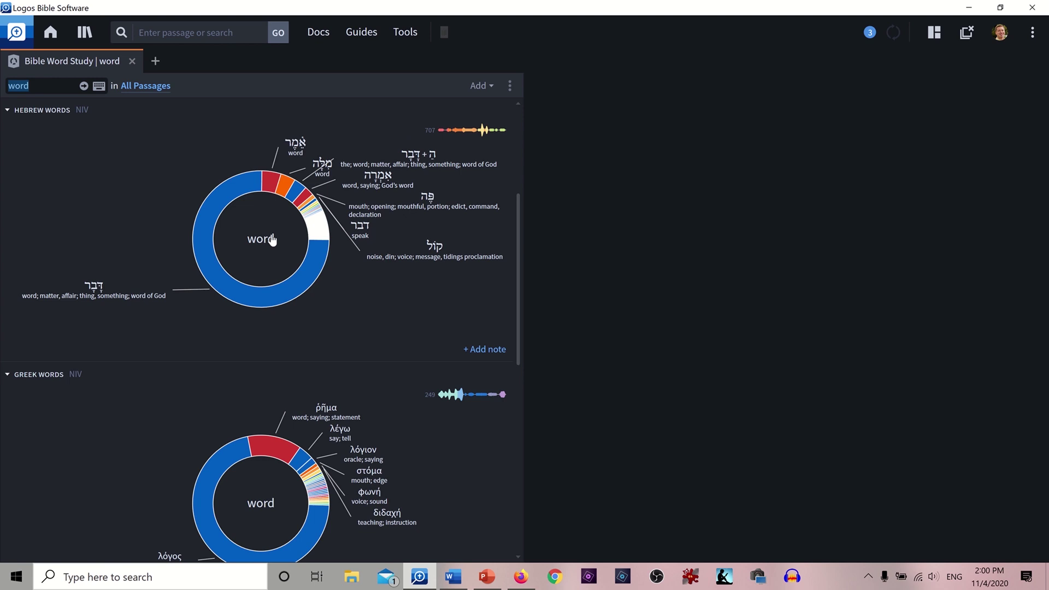
{"action": "scroll", "coordinate": [346, 404], "scroll_direction": "down", "scroll_amount": 1}
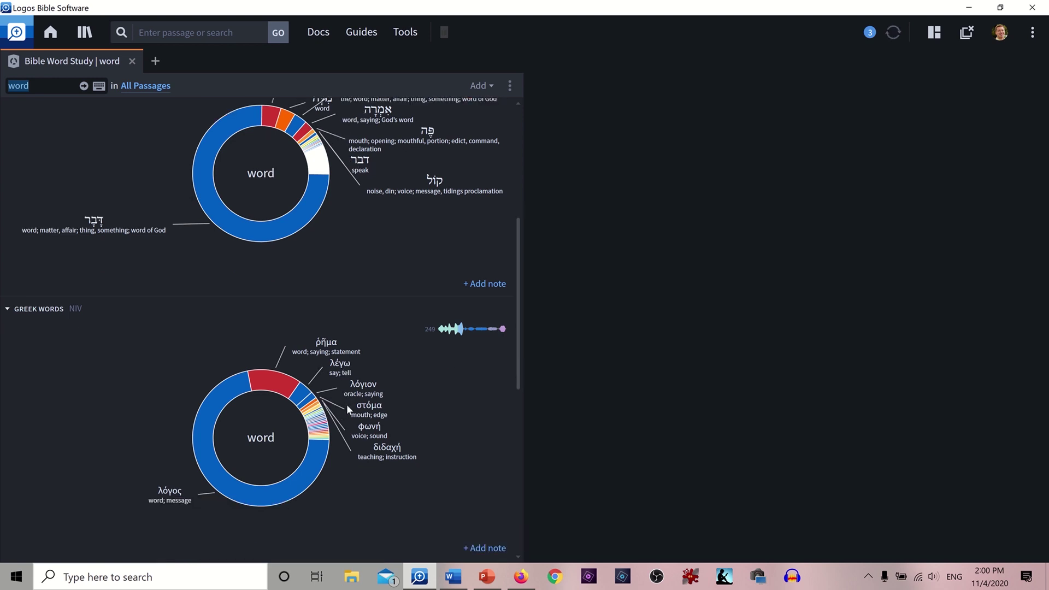
{"action": "scroll", "coordinate": [399, 416], "scroll_direction": "down", "scroll_amount": 1}
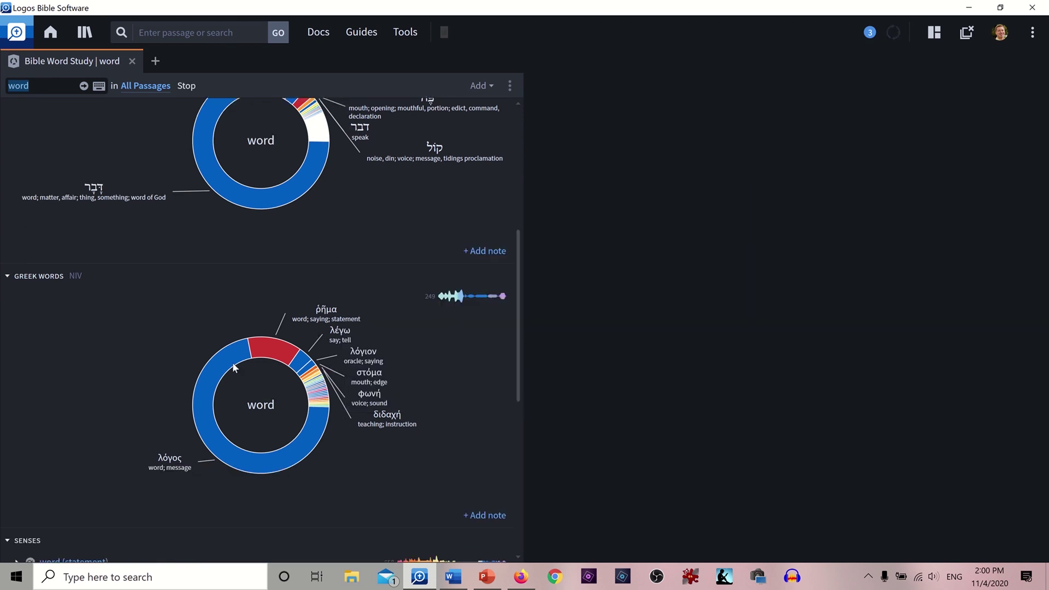
{"action": "left_click", "coordinate": [248, 429]}
- Switch the chart to the 32 ῥῆμα verses rendered 'word', starting with Mt 4:4
{"action": "scroll", "coordinate": [219, 434], "scroll_direction": "down", "scroll_amount": 1}
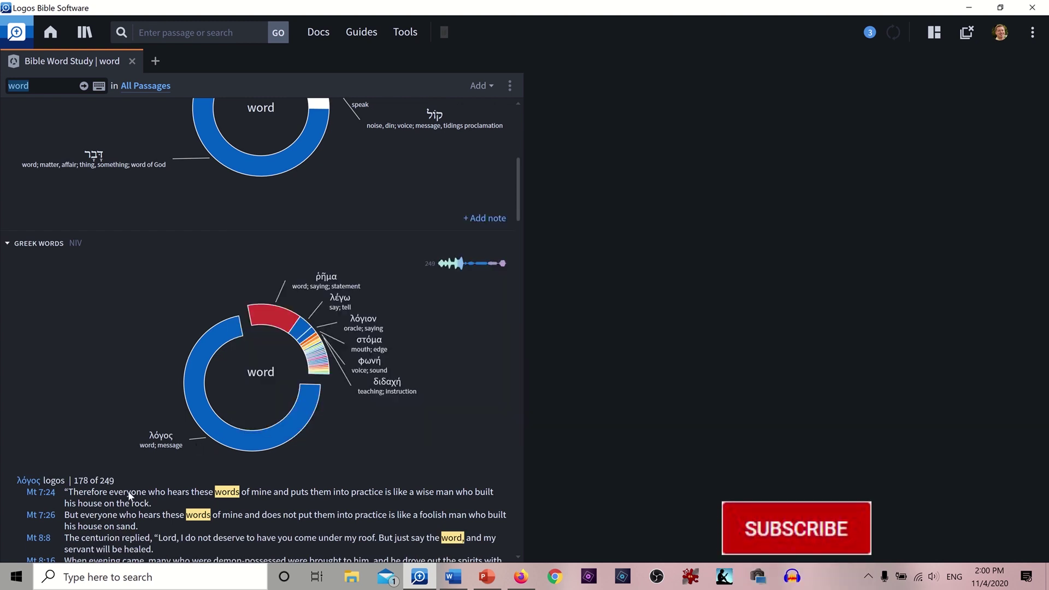
{"action": "scroll", "coordinate": [186, 489], "scroll_direction": "up", "scroll_amount": 1}
{"action": "left_click", "coordinate": [269, 365]}
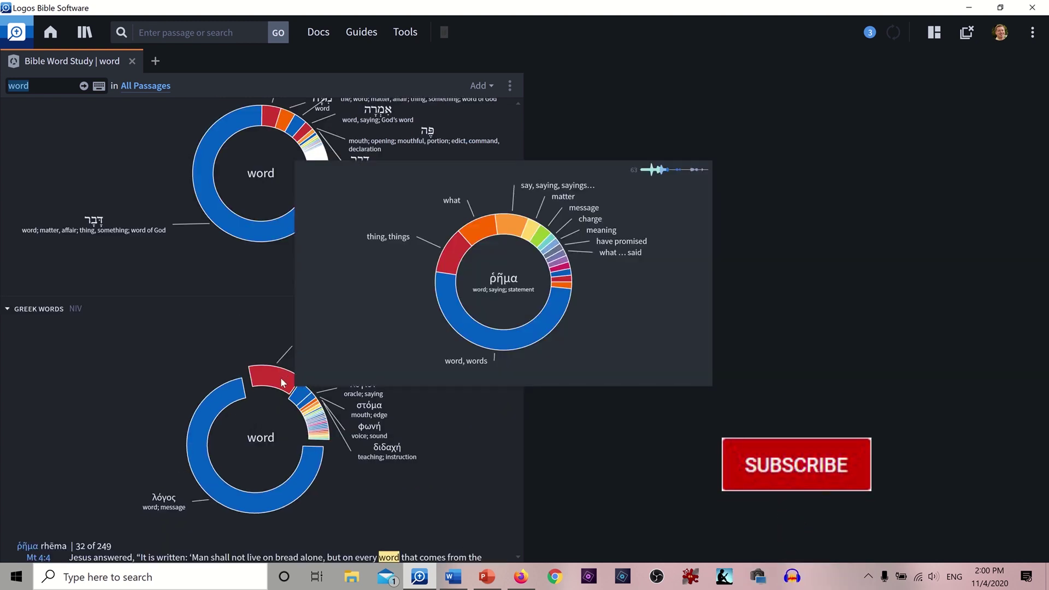
{"action": "scroll", "coordinate": [181, 441], "scroll_direction": "down", "scroll_amount": 1}
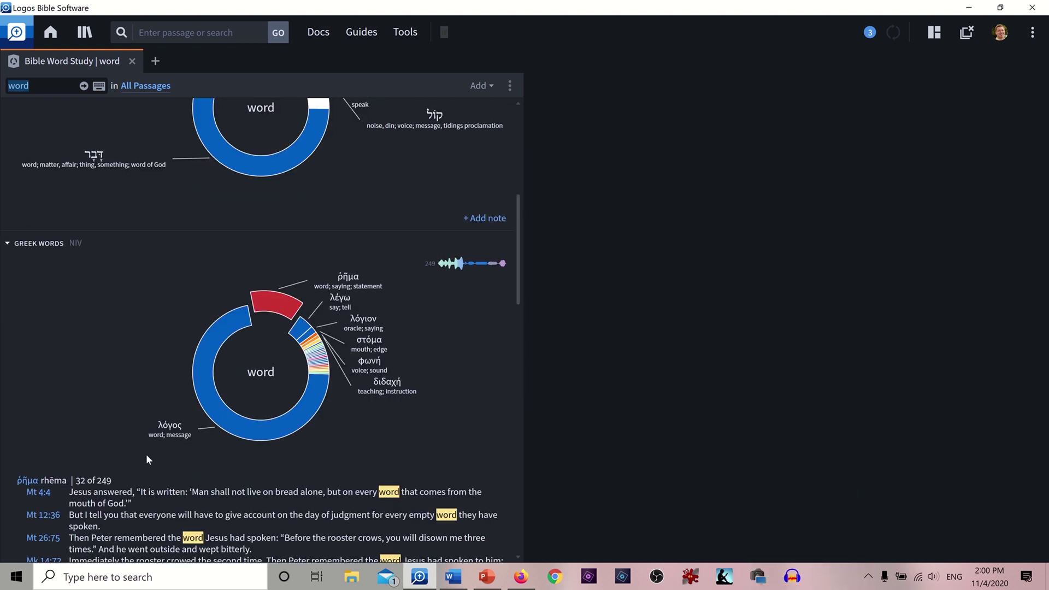
{"action": "scroll", "coordinate": [148, 438], "scroll_direction": "up", "scroll_amount": 1}
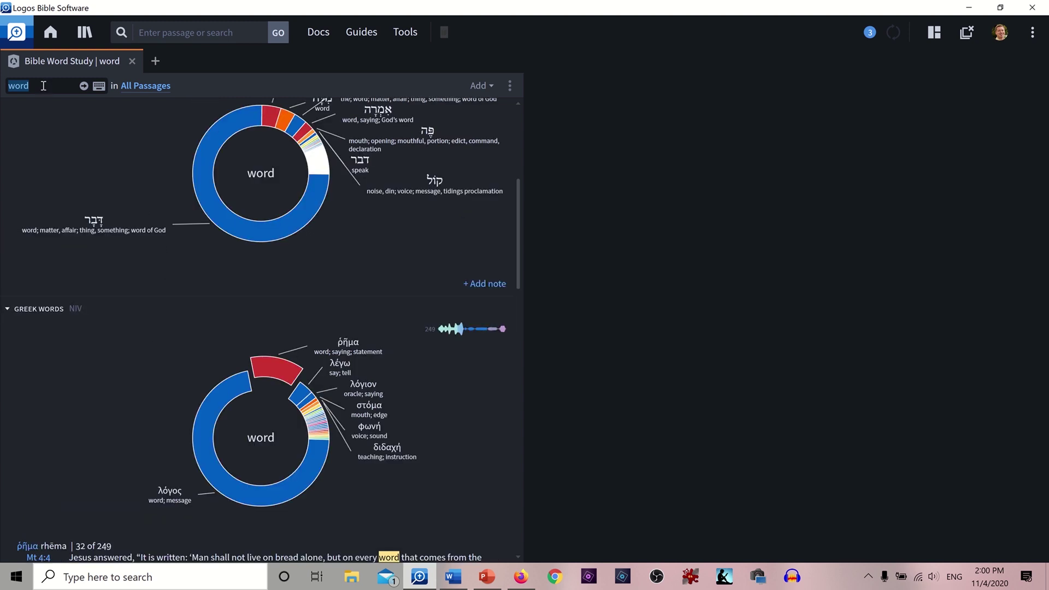
- Replace the study term with λογος typed on the Greek keyboard and study λόγος
{"action": "left_click_drag", "start_coordinate": [43, 85], "coordinate": [13, 87]}
{"action": "key", "text": "BackSpace"}
{"action": "left_click", "coordinate": [952, 578]}
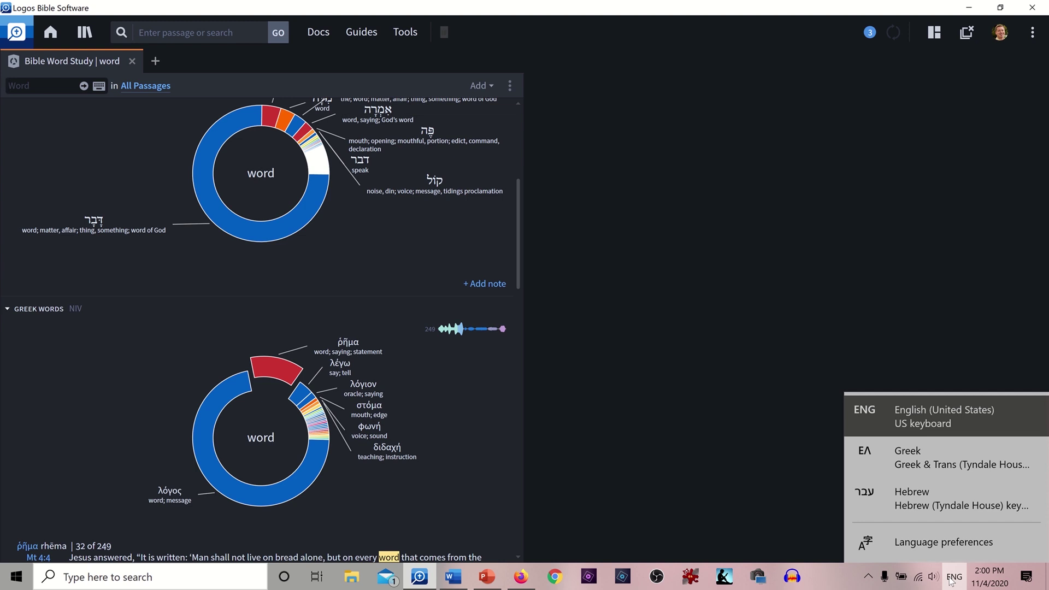
{"action": "left_click", "coordinate": [927, 464]}
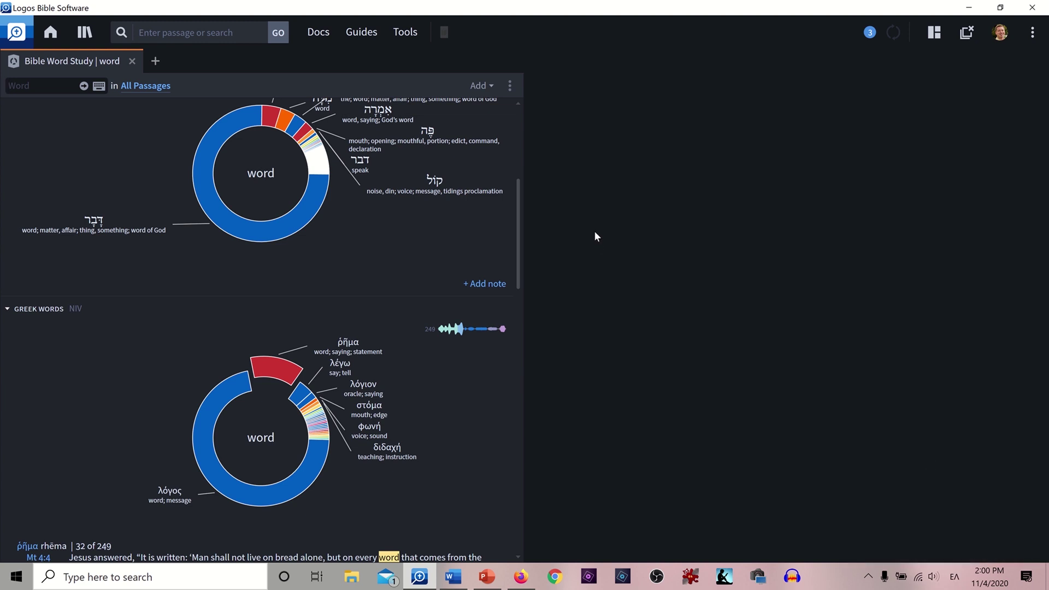
{"action": "type", "text": "λογο"}
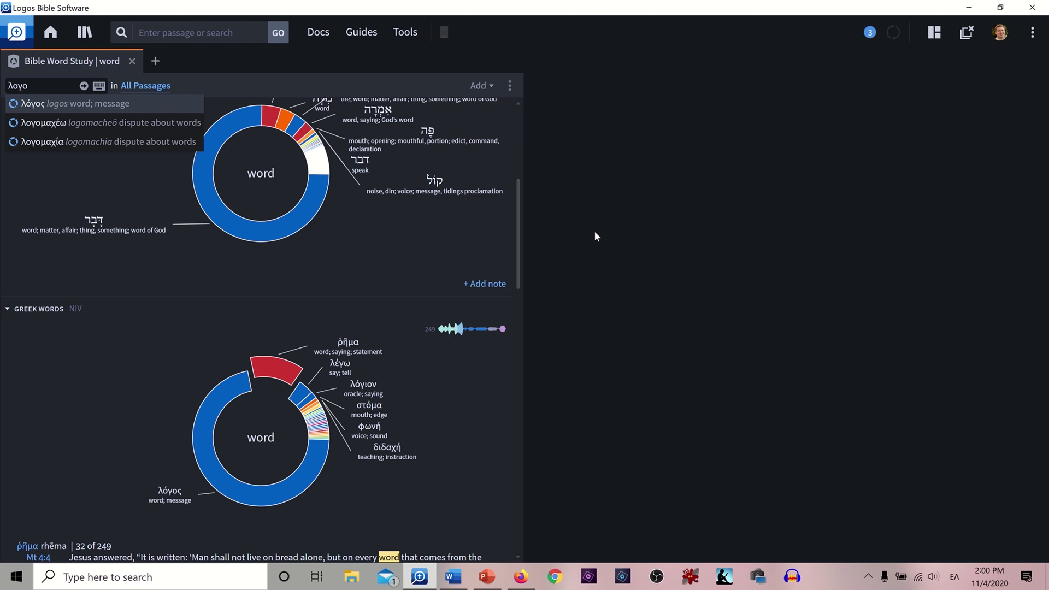
{"action": "type", "text": "ς"}
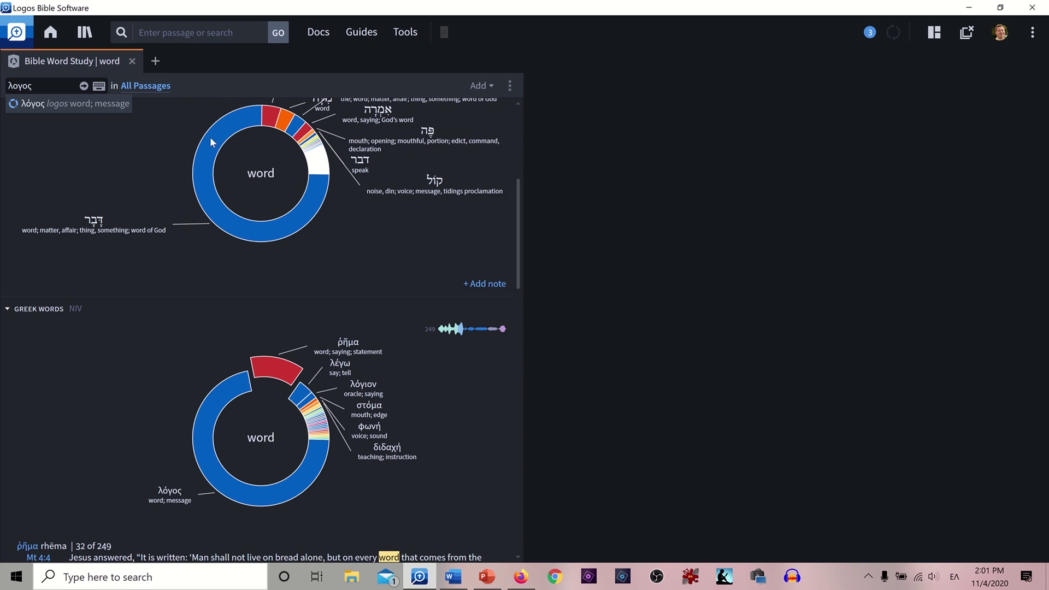
{"action": "key", "text": "Return"}
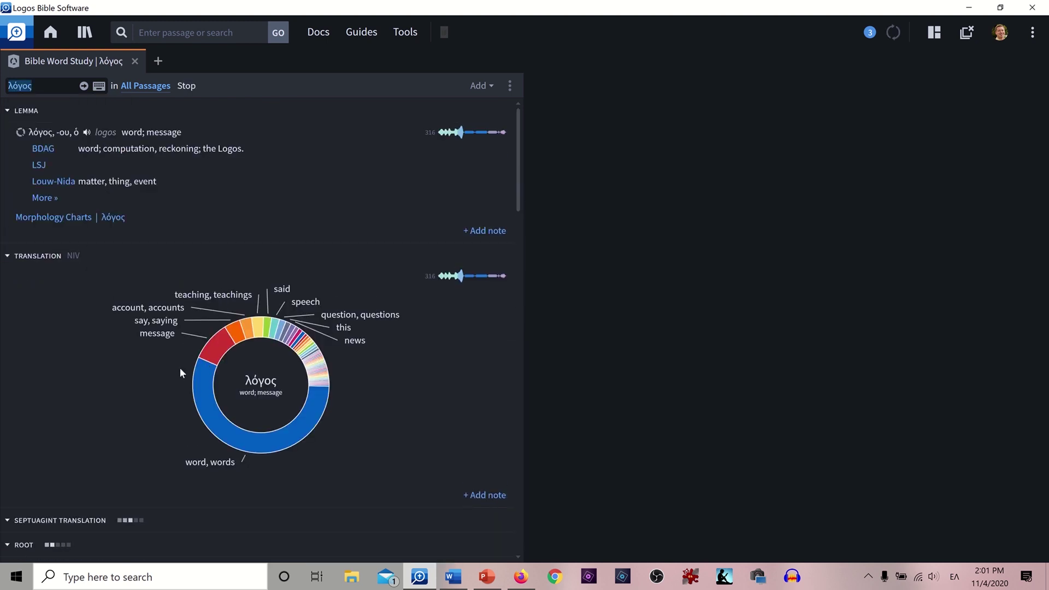
- List the verses where λόγος is translated 'message' and then 'news'
{"action": "scroll", "coordinate": [179, 368], "scroll_direction": "down", "scroll_amount": 1}
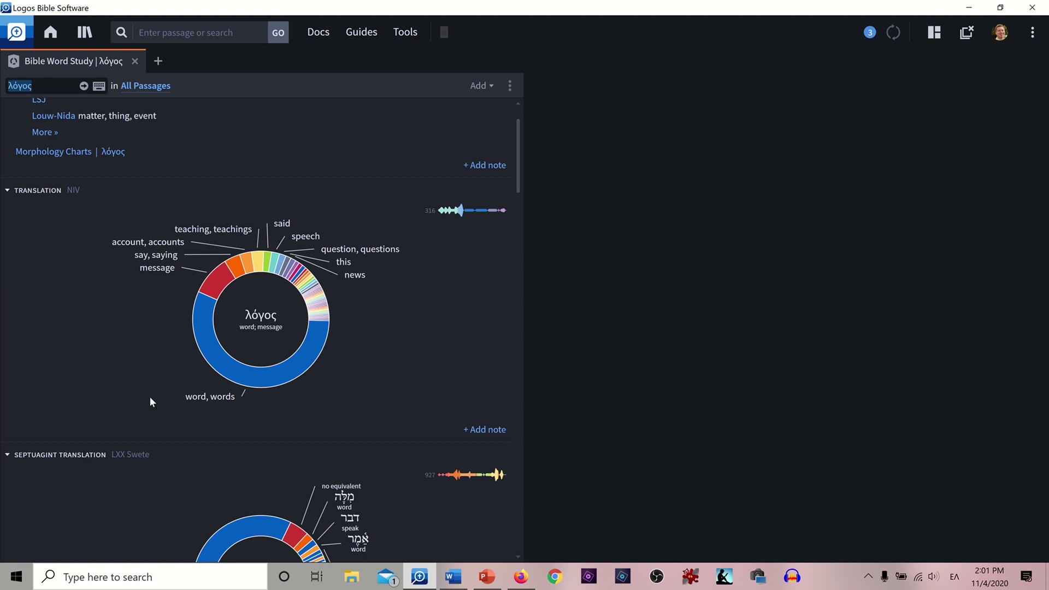
{"action": "scroll", "coordinate": [138, 435], "scroll_direction": "down", "scroll_amount": 3}
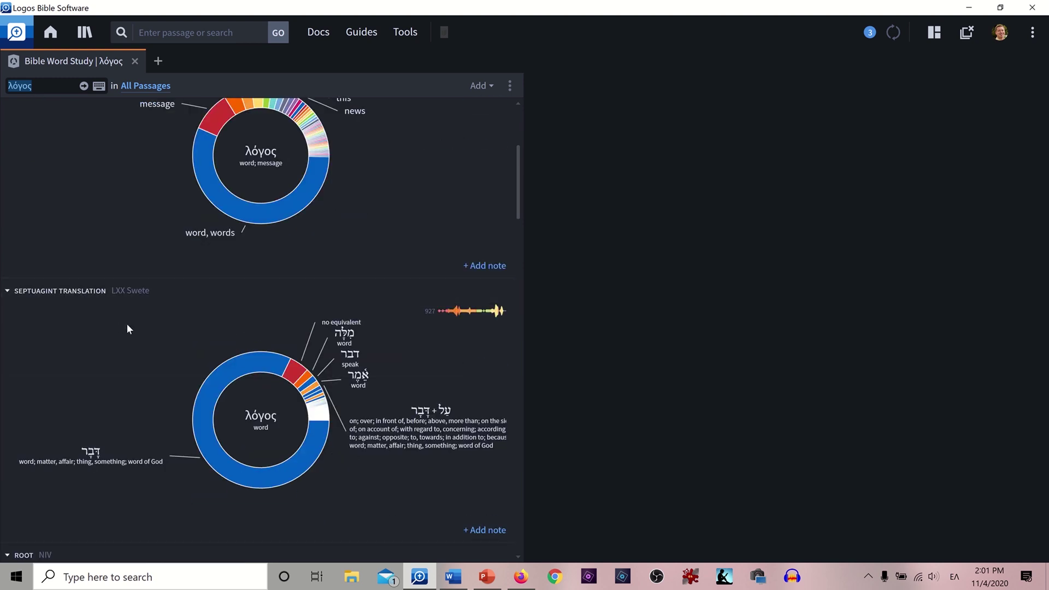
{"action": "scroll", "coordinate": [163, 375], "scroll_direction": "up", "scroll_amount": 2}
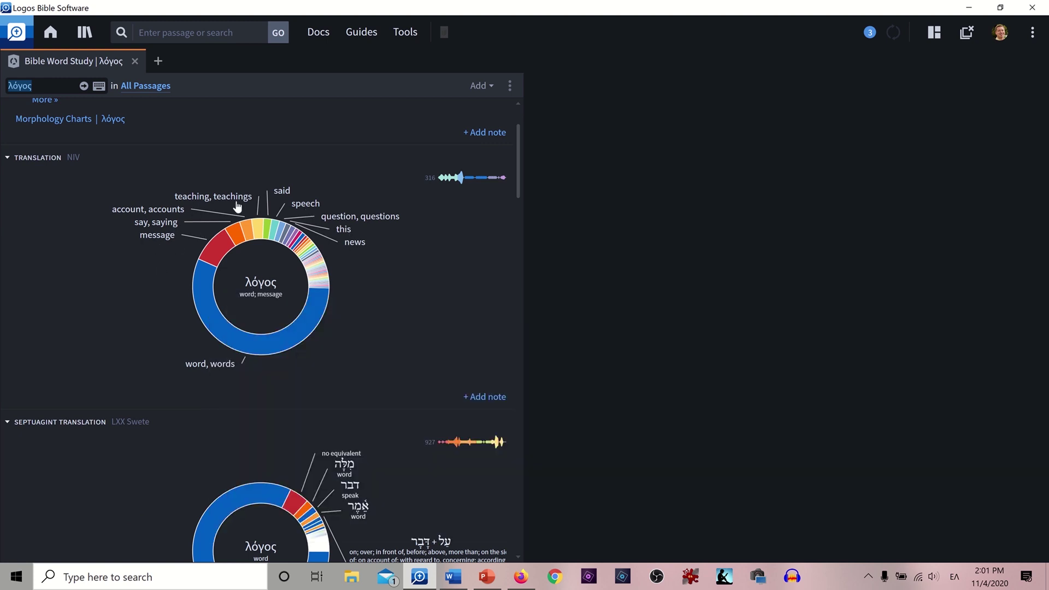
{"action": "left_click", "coordinate": [213, 255]}
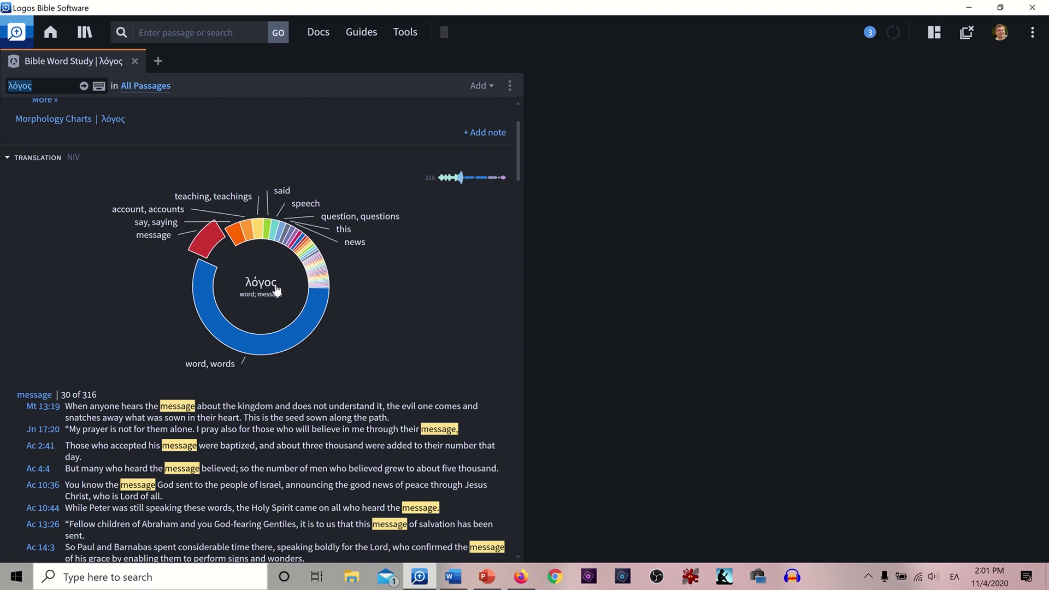
{"action": "left_click", "coordinate": [293, 225]}
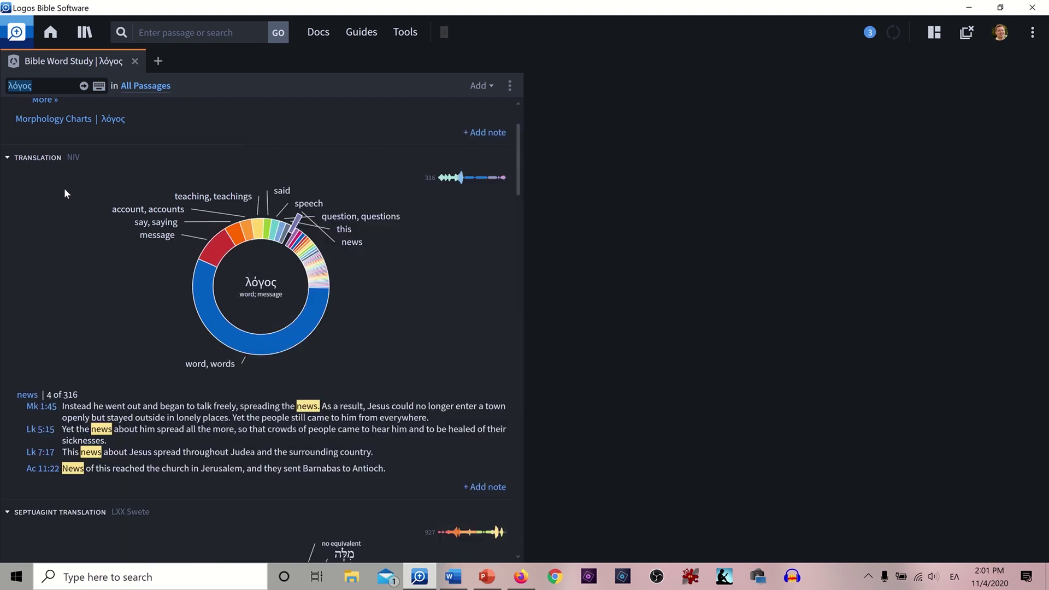
- Collapse and re-expand the Translation section, then chart it from the NRSV
{"action": "left_click", "coordinate": [54, 159]}
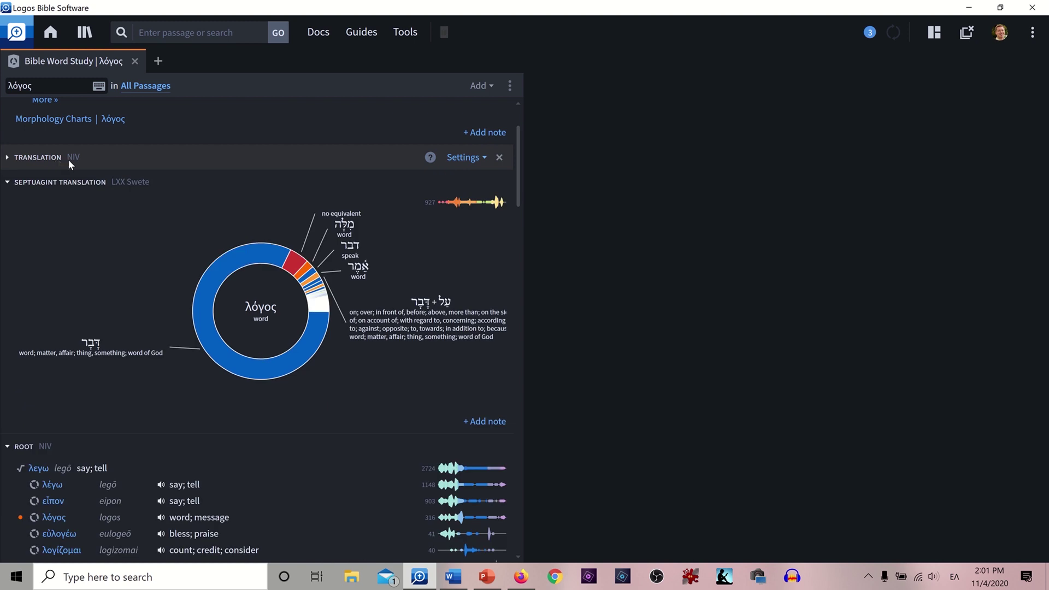
{"action": "left_click", "coordinate": [69, 163]}
{"action": "left_click", "coordinate": [481, 159]}
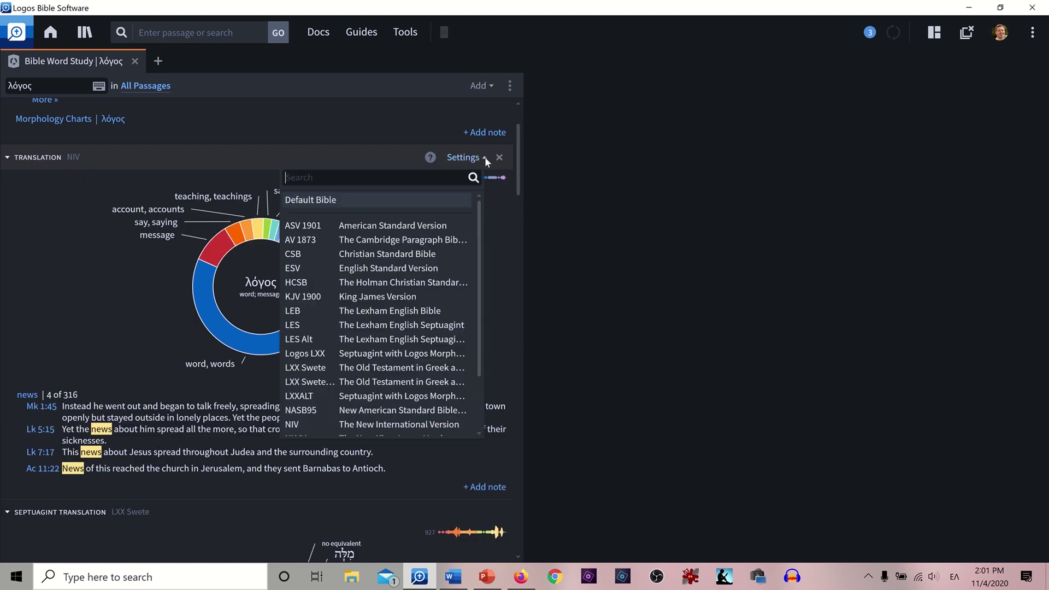
{"action": "scroll", "coordinate": [425, 246], "scroll_direction": "down", "scroll_amount": 3}
{"action": "scroll", "coordinate": [426, 249], "scroll_direction": "up", "scroll_amount": 2}
{"action": "scroll", "coordinate": [426, 249], "scroll_direction": "up", "scroll_amount": 1}
{"action": "scroll", "coordinate": [350, 404], "scroll_direction": "down", "scroll_amount": 2}
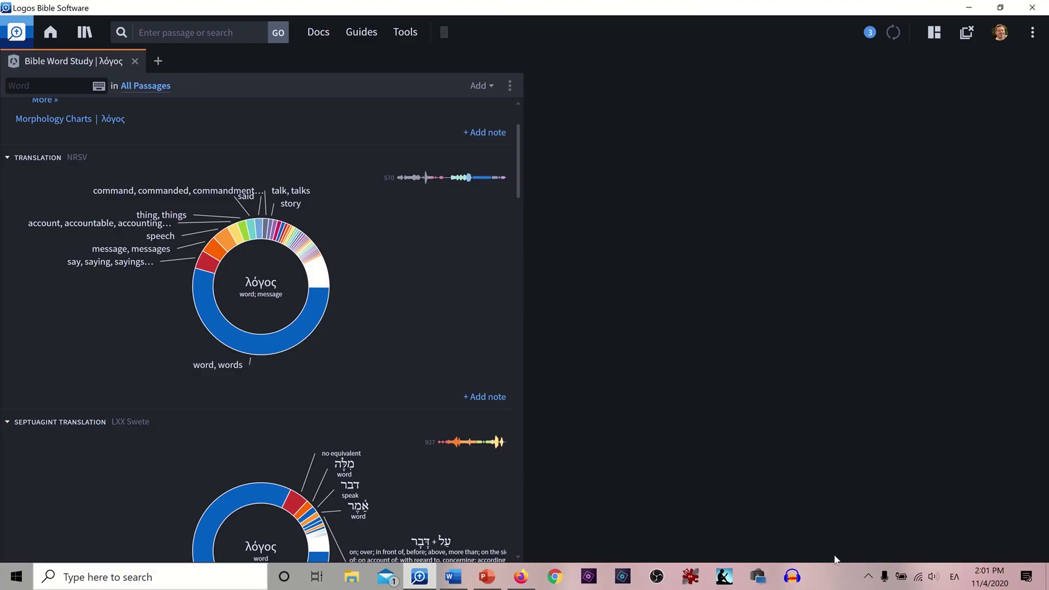
- Type דבר on the Hebrew keyboard and study the dābār lemma meaning 'word, matter'
{"action": "key", "text": "super+space"}
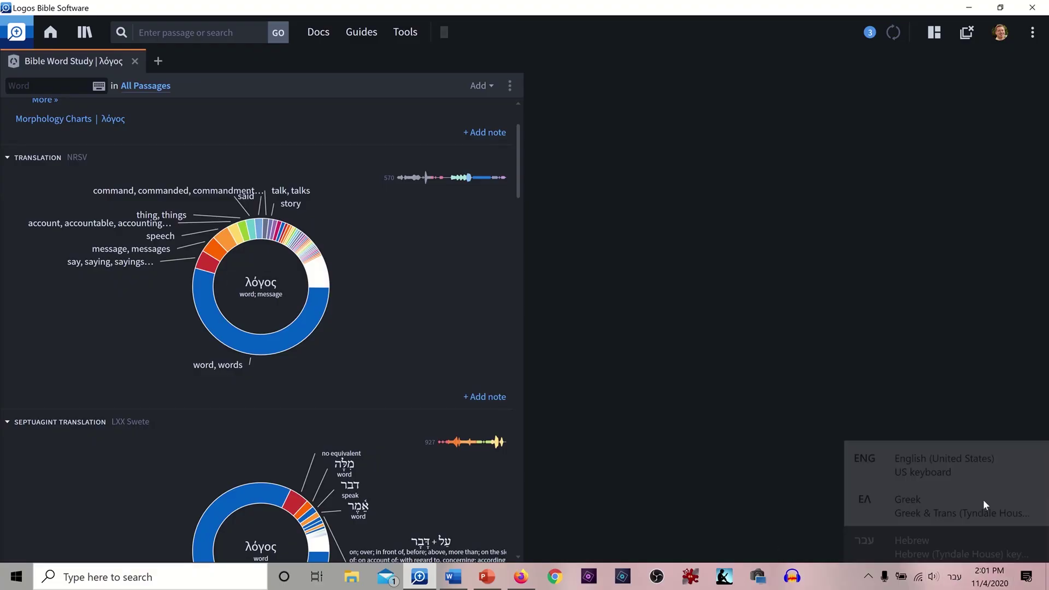
{"action": "left_click", "coordinate": [54, 88]}
{"action": "type", "text": "דבר"}
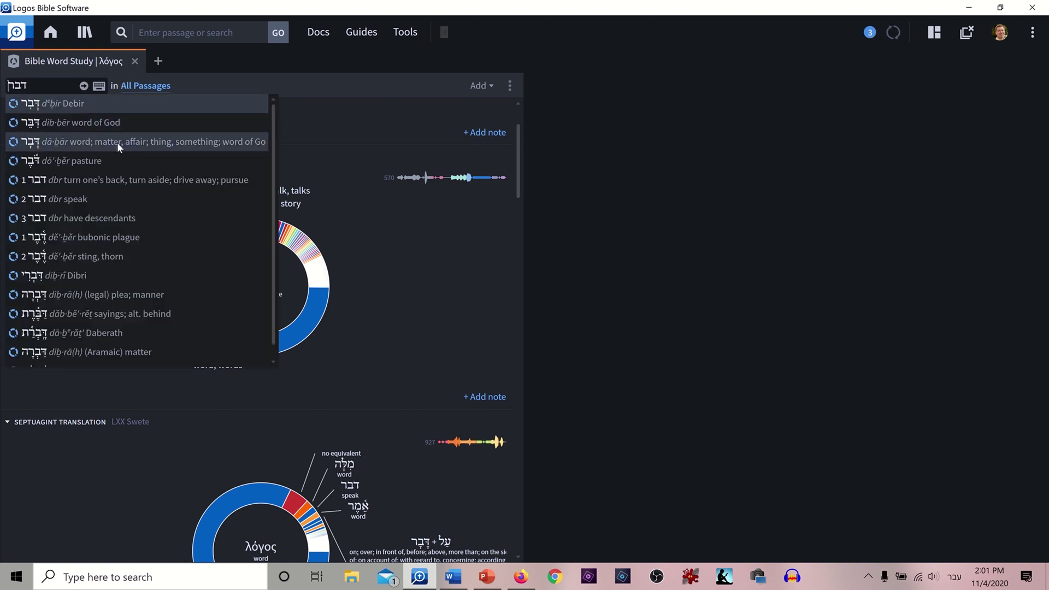
{"action": "left_click", "coordinate": [117, 141]}
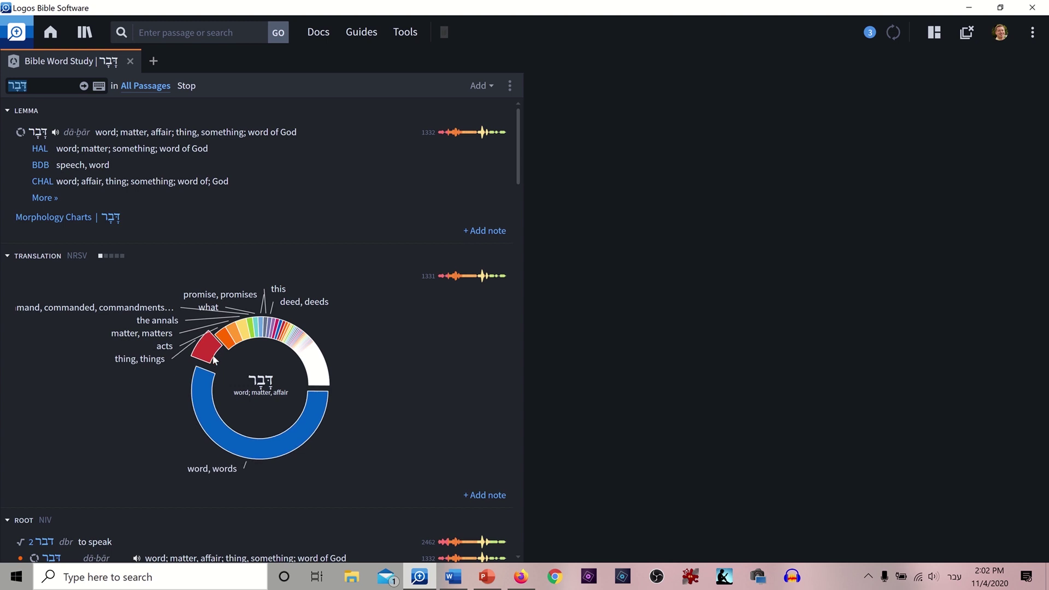
- List the verses where דָּבָר is translated 'acts'
{"action": "left_click", "coordinate": [226, 344]}
{"action": "scroll", "coordinate": [90, 434], "scroll_direction": "down", "scroll_amount": 5}
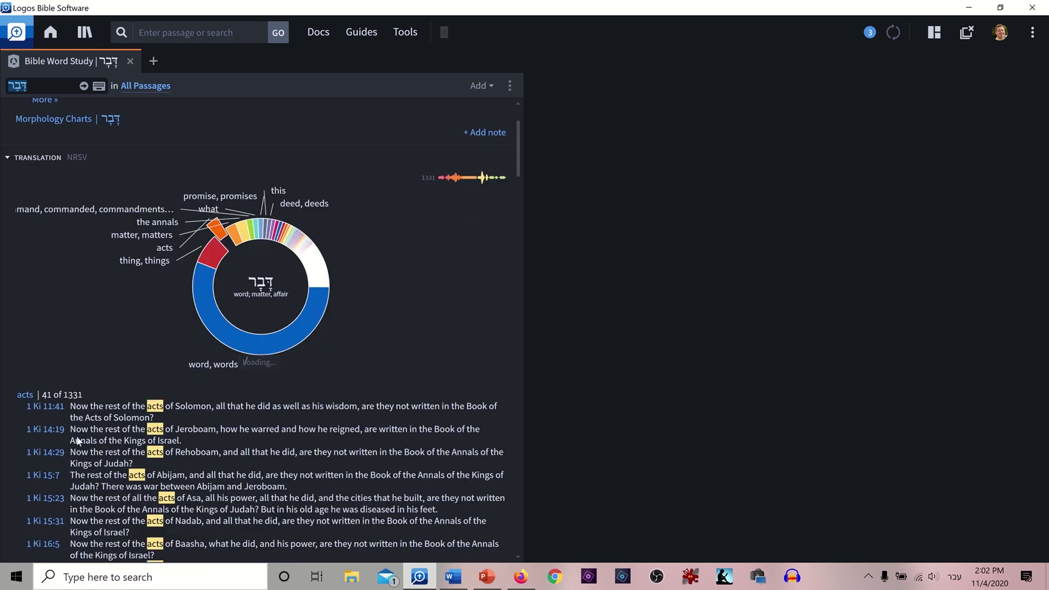
{"action": "scroll", "coordinate": [89, 434], "scroll_direction": "up", "scroll_amount": 5}
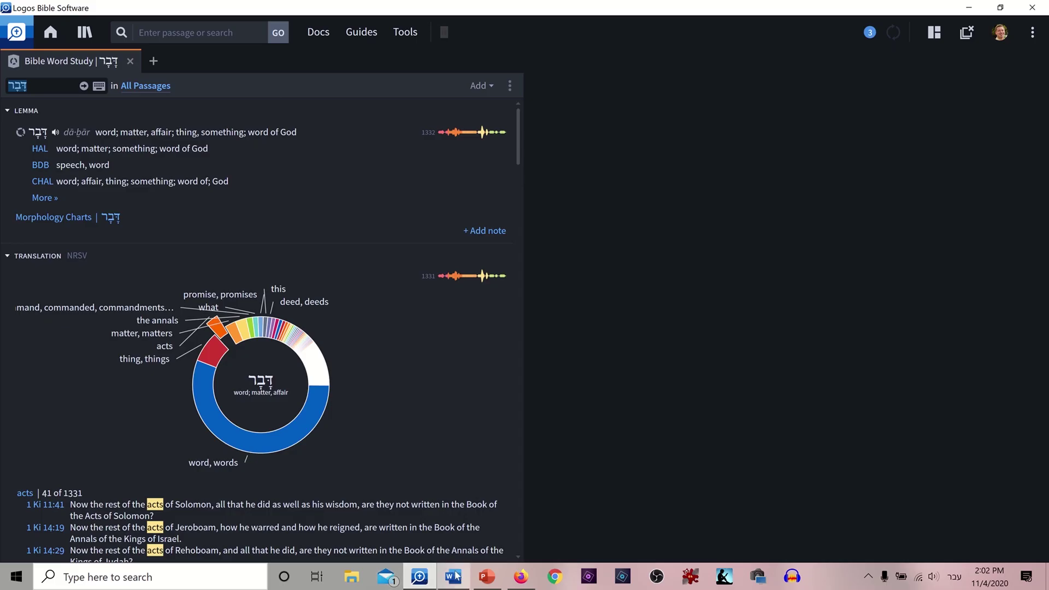
{"action": "left_click", "coordinate": [452, 577]}
- In English, type 'I am typing a paper where I need to use … for the word'
{"action": "left_click", "coordinate": [954, 576]}
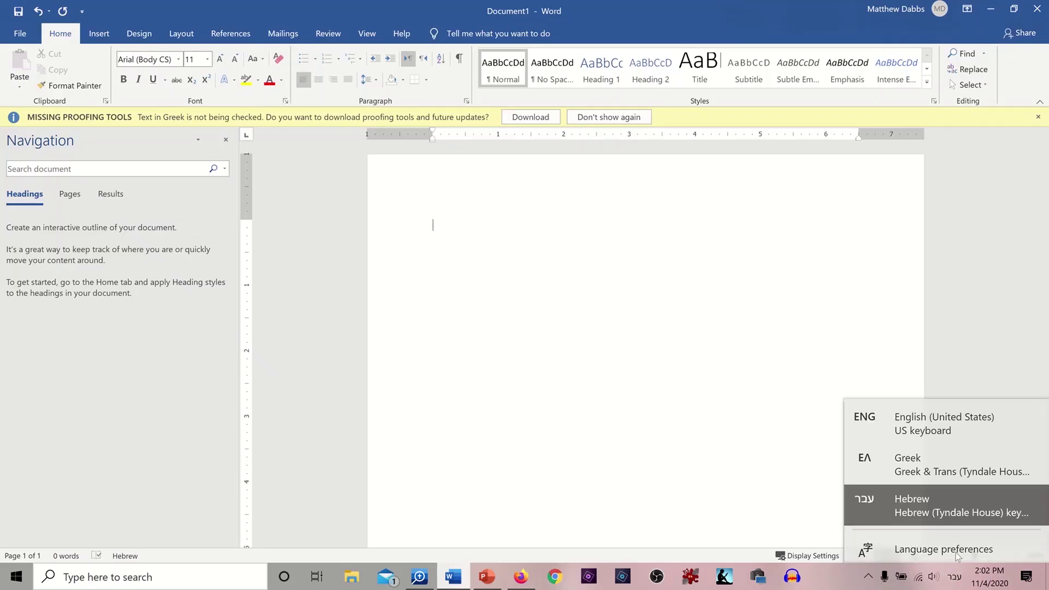
{"action": "left_click", "coordinate": [944, 413]}
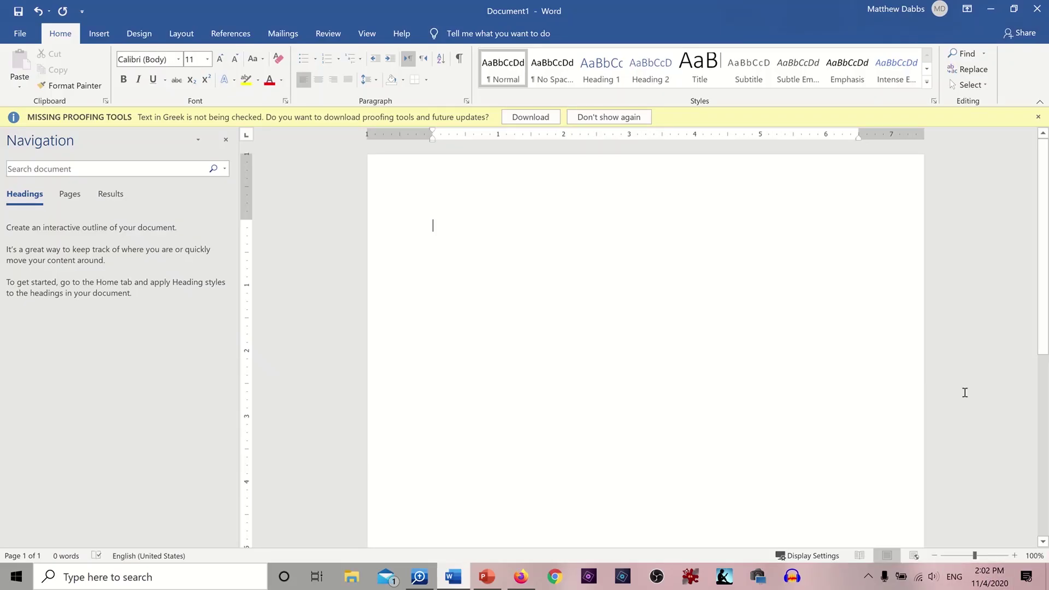
{"action": "type", "text": "I am typ"}
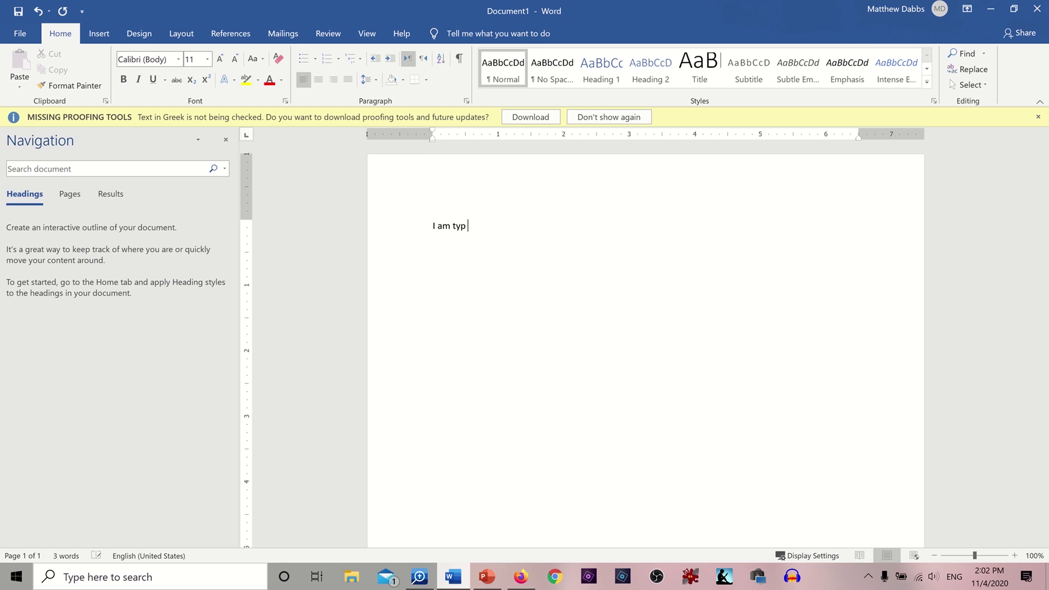
{"action": "type", "text": "ing a paper where I need to use Greek font -"}
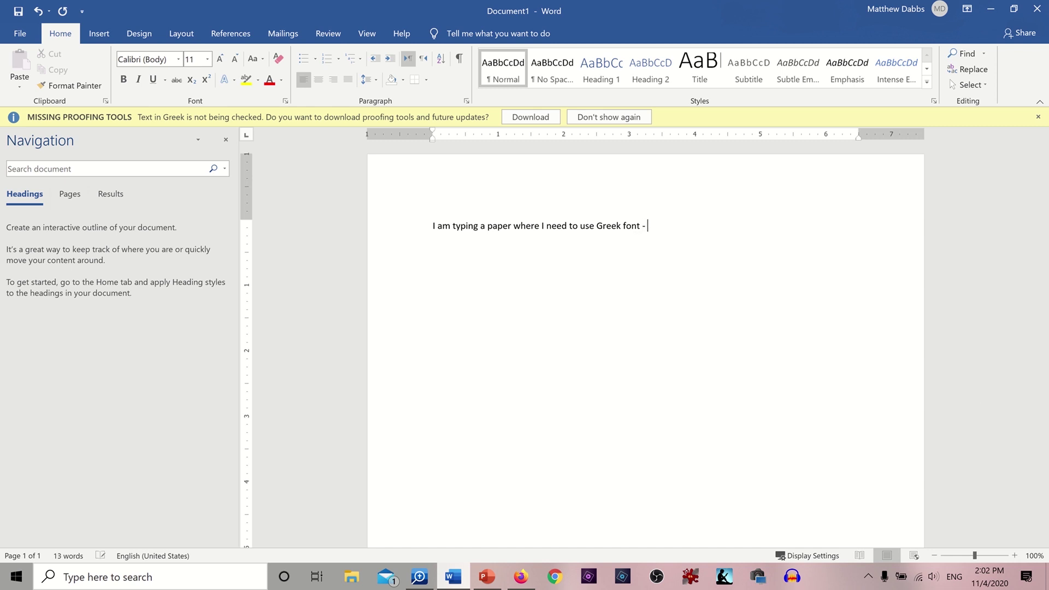
{"action": "key", "text": "BackSpace"}
{"action": "type", "text": "for the word"}
- Continue the sentence with Greek λογος, 'or the Hebrew word', and Hebrew דבר
{"action": "key", "text": "super+space"}
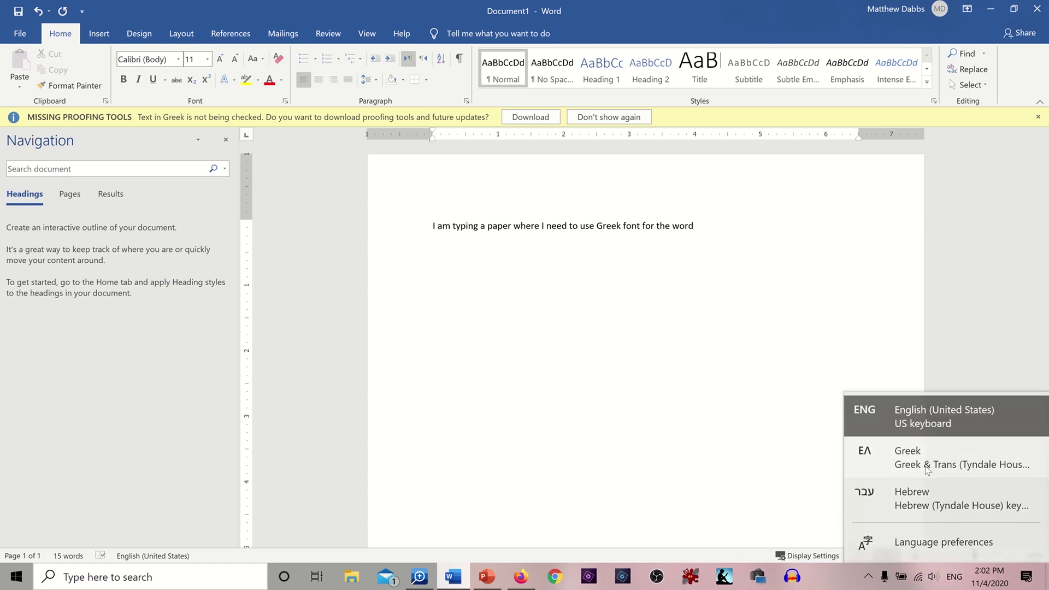
{"action": "type", "text": "λογος"}
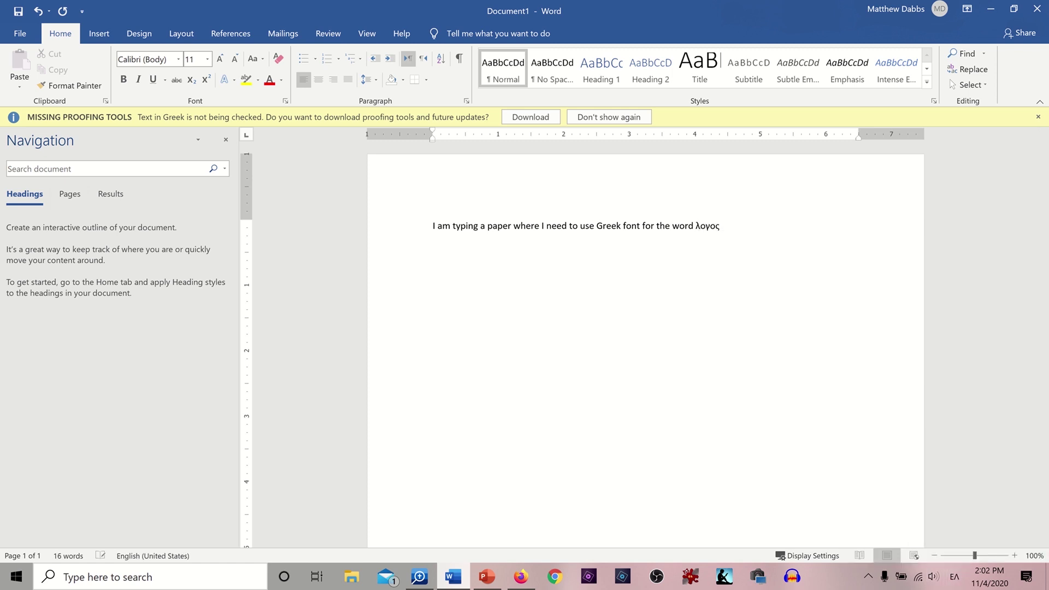
{"action": "left_click", "coordinate": [954, 577]}
{"action": "type", "text": "or the Hebrew word"}
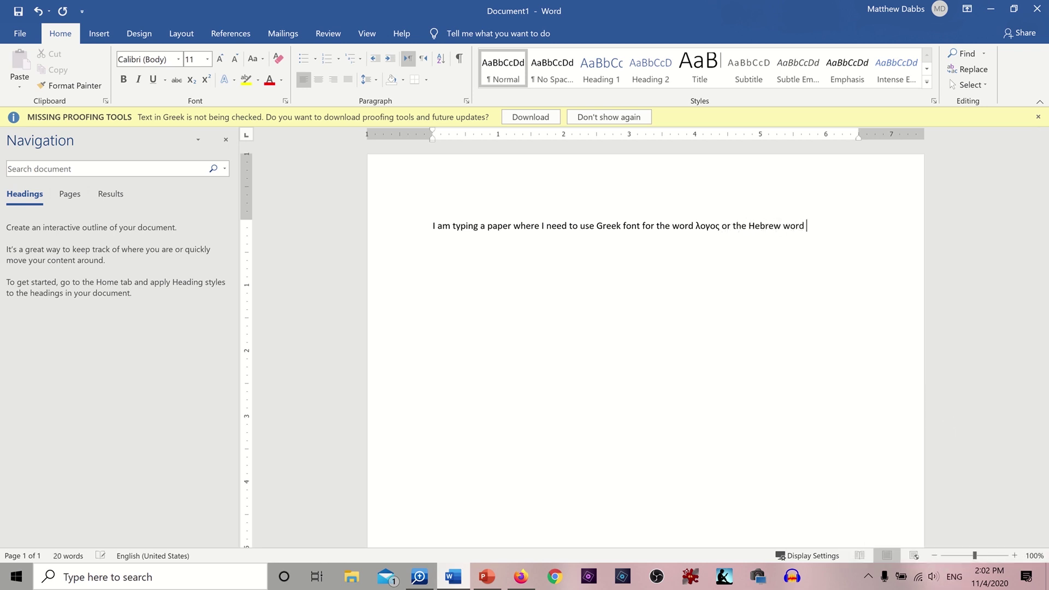
{"action": "left_click", "coordinate": [954, 577]}
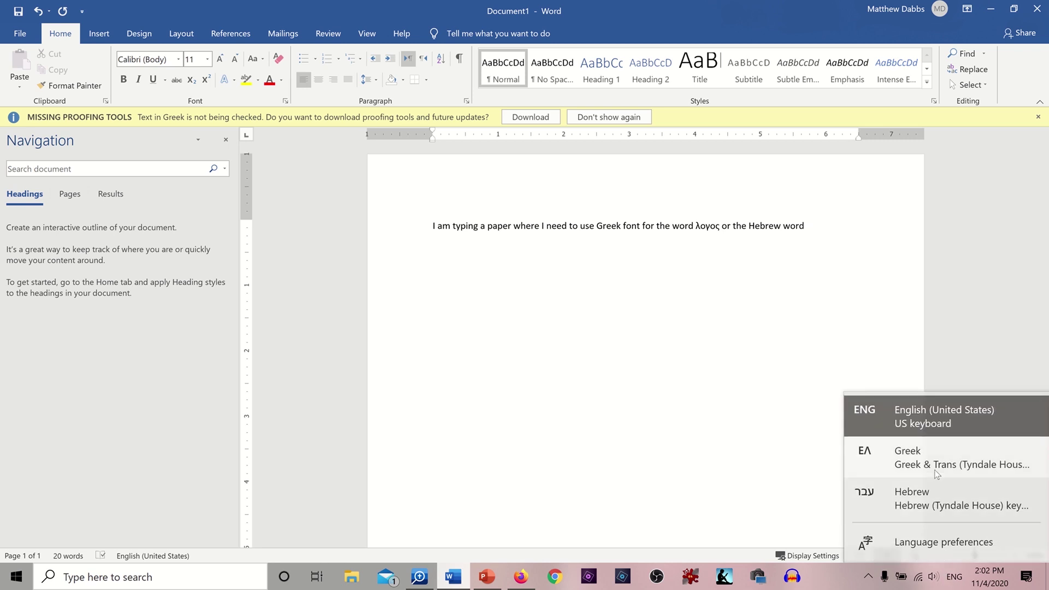
{"action": "left_click", "coordinate": [941, 497]}
{"action": "type", "text": "דבר"}
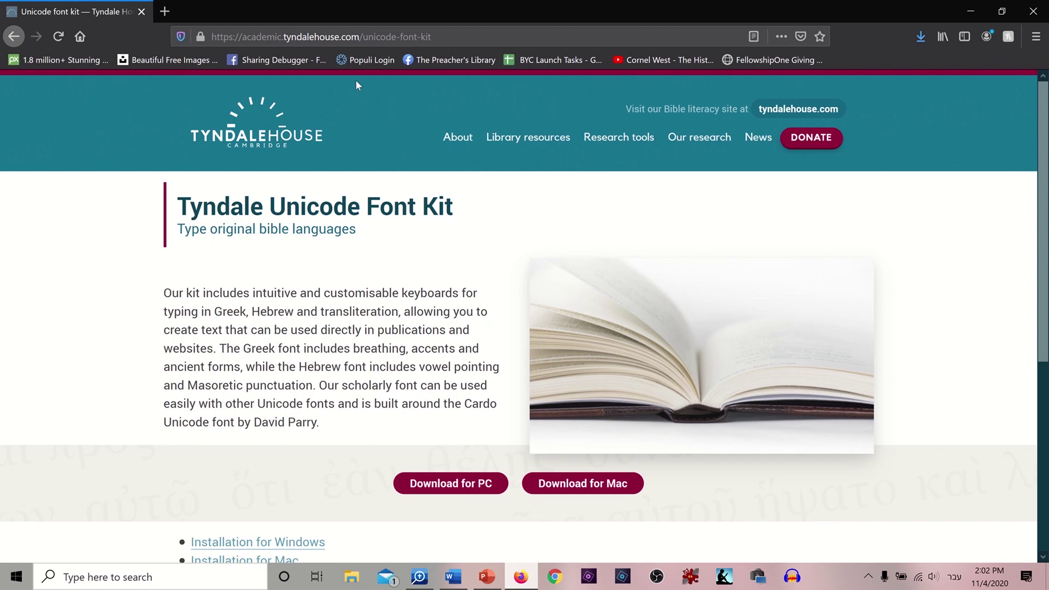
- Search Google in Firefox for the Hebrew word דבר
{"action": "left_click", "coordinate": [356, 37]}
{"action": "type", "text": "ג"}
{"action": "key", "text": "Return"}
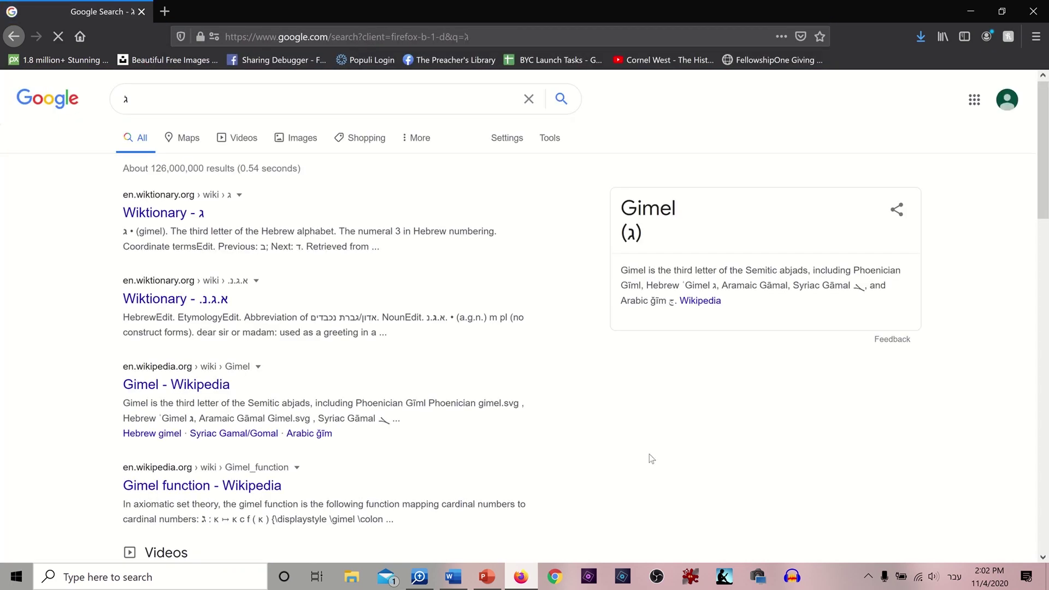
{"action": "left_click", "coordinate": [129, 99]}
{"action": "key", "text": "BackSpace"}
{"action": "type", "text": "ד"}
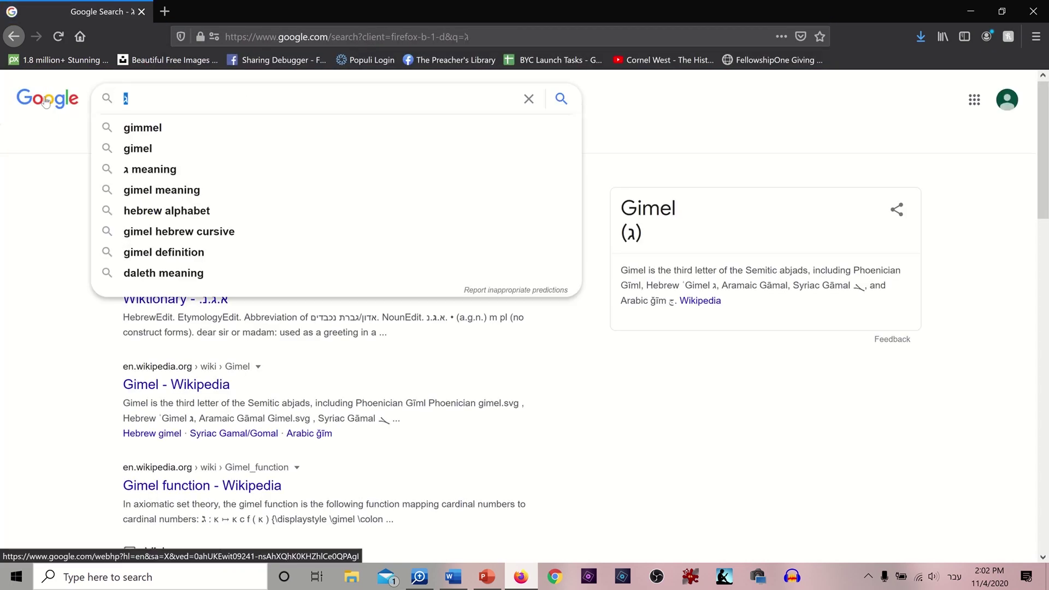
{"action": "type", "text": "בר"}
{"action": "key", "text": "Return"}
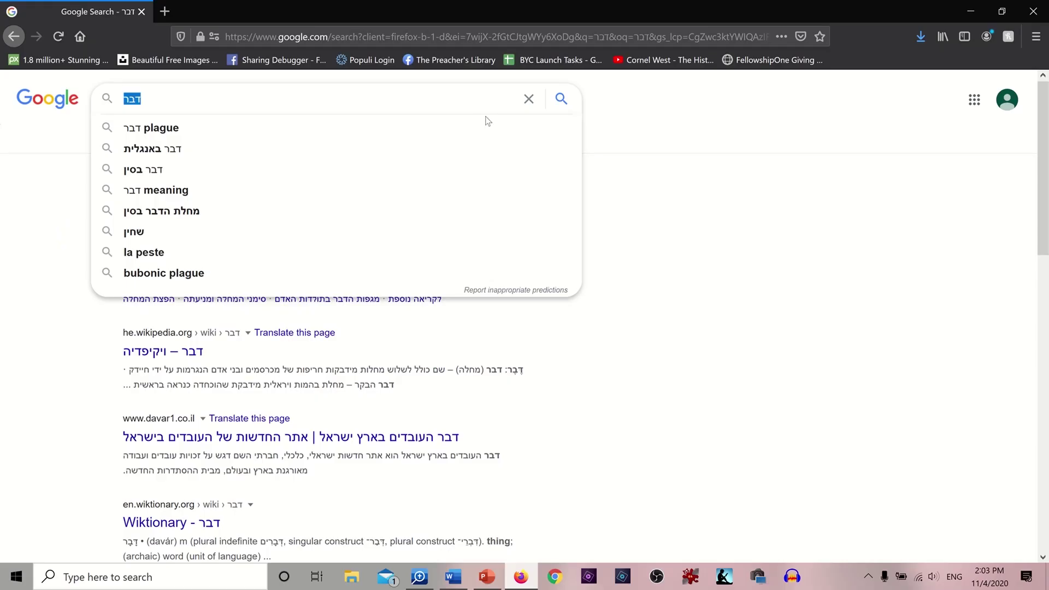
- Search Google for 'word in greek' to see the translation λέξη
{"action": "type", "text": "word i"}
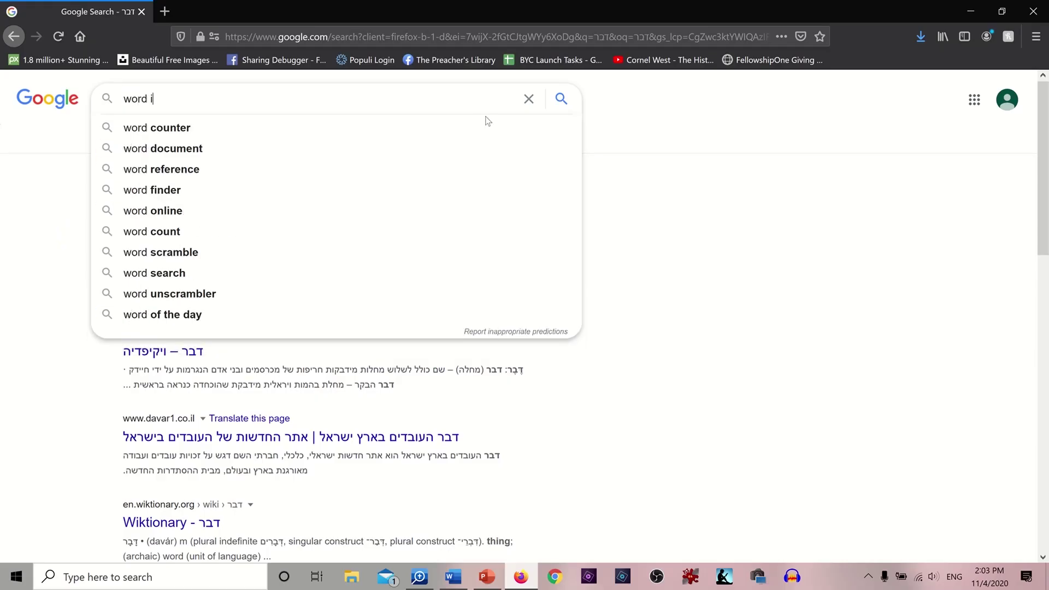
{"action": "type", "text": "n greek"}
{"action": "key", "text": "Return"}
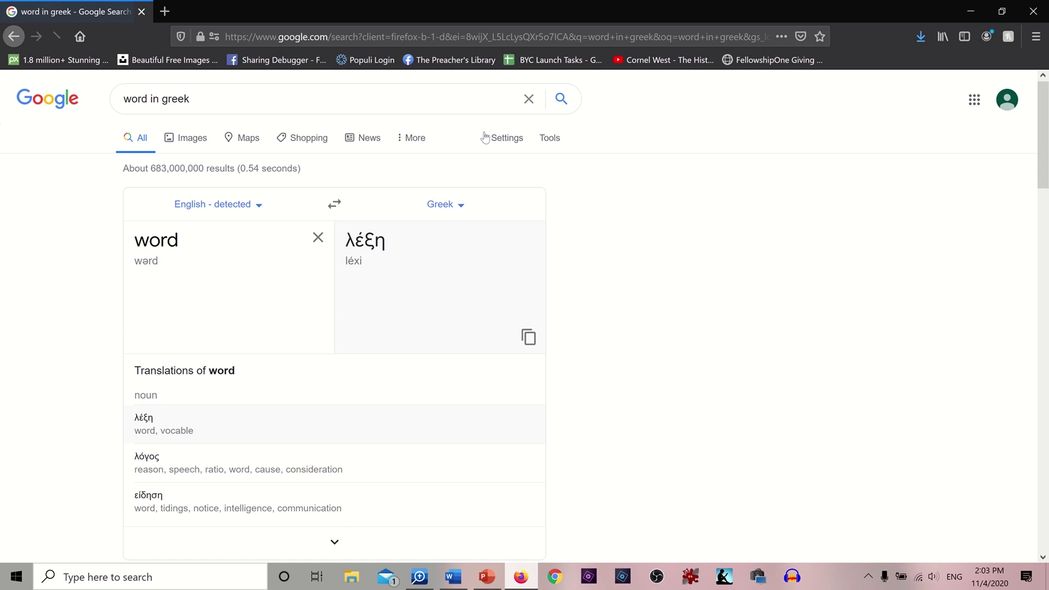